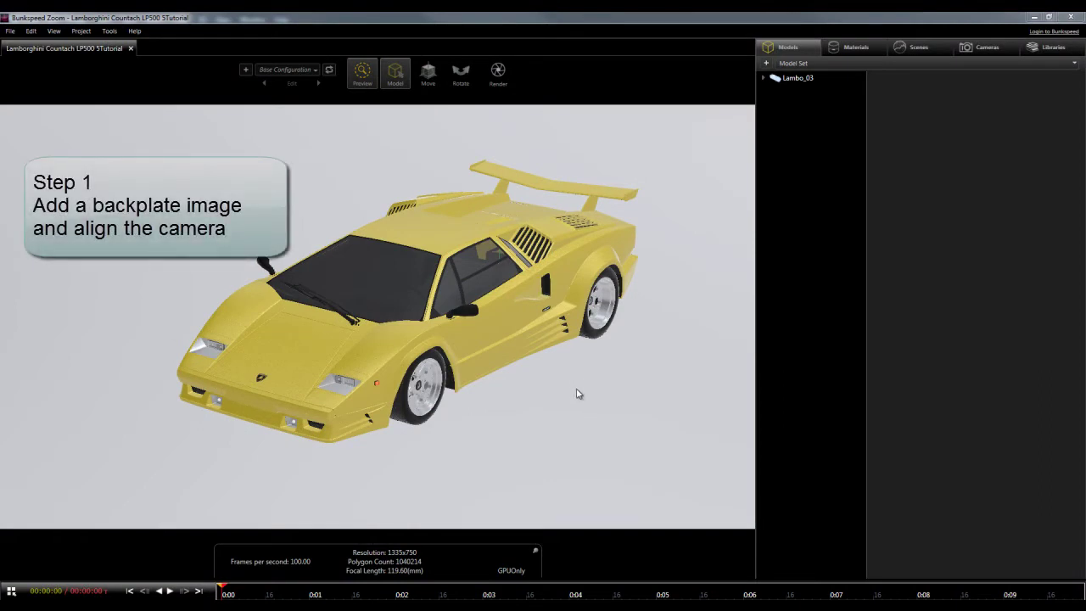
Orbit the viewport camera to a closer, more frontal view of the yellow Countach
mouse_move(577, 393)
mouse_down()
mouse_move(630, 384)
mouse_move(540, 376)
mouse_move(522, 387)
mouse_move(531, 360)
mouse_up()
Add the Shot_008_008 coastal road photo as a new backplate, then orbit around the car
click(903, 47)
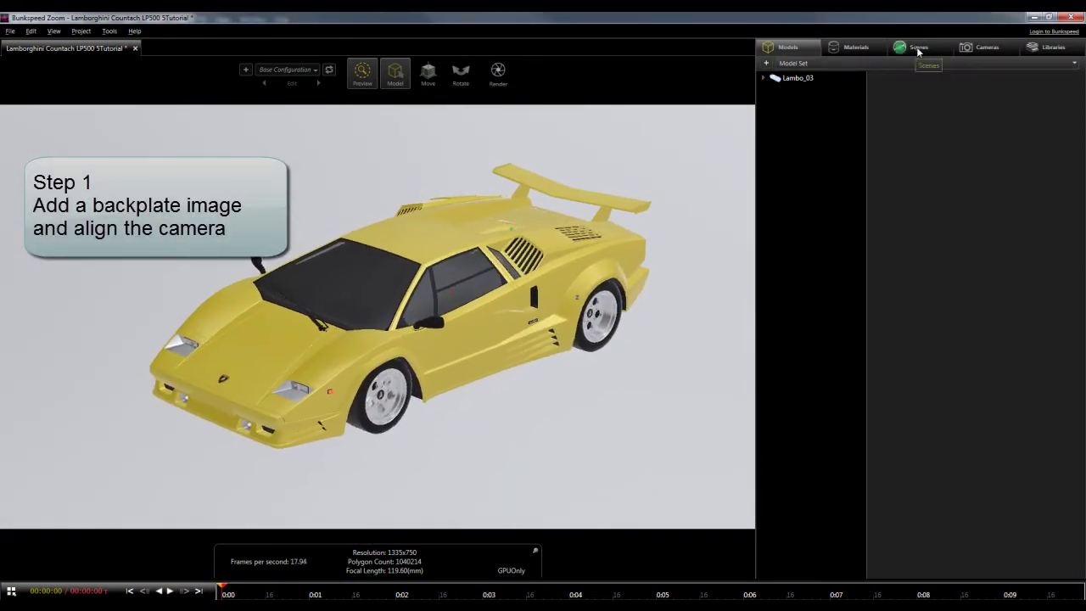
right_click(806, 258)
click(841, 289)
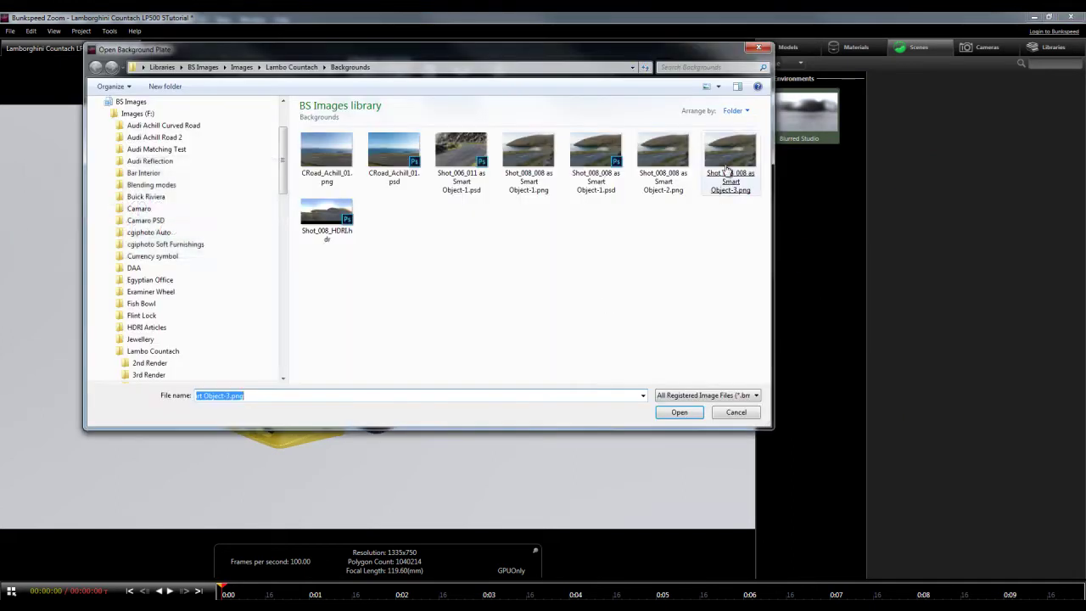
double_click(728, 153)
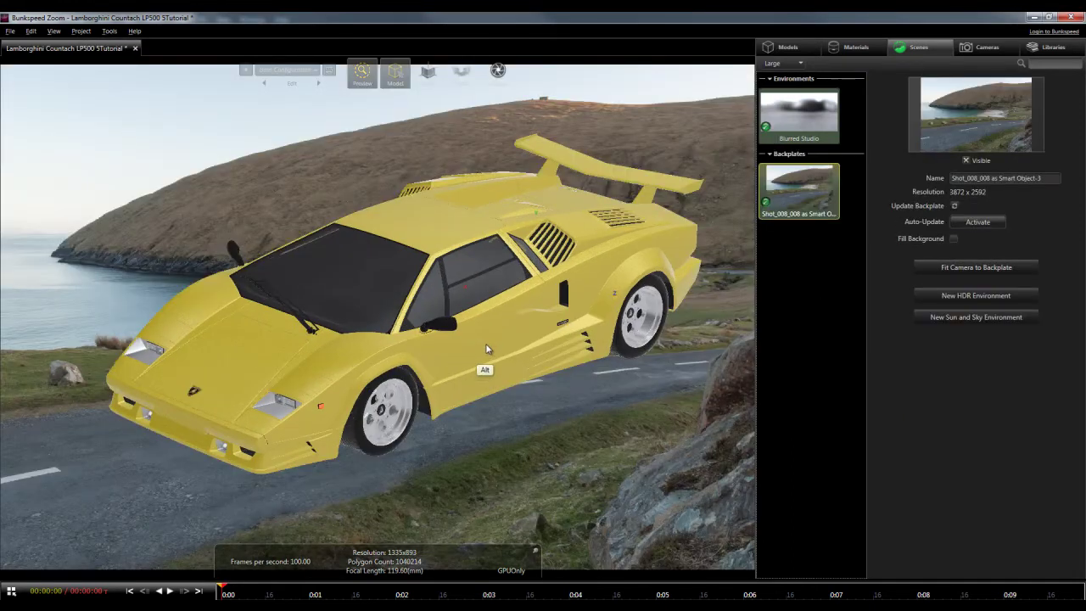
mouse_move(620, 361)
alt+mouse_down()
mouse_move(491, 342)
mouse_move(396, 395)
mouse_move(441, 408)
alt+mouse_up()
Set Camera 1's focal length to 35 mm and move the camera closer and slightly higher
click(968, 47)
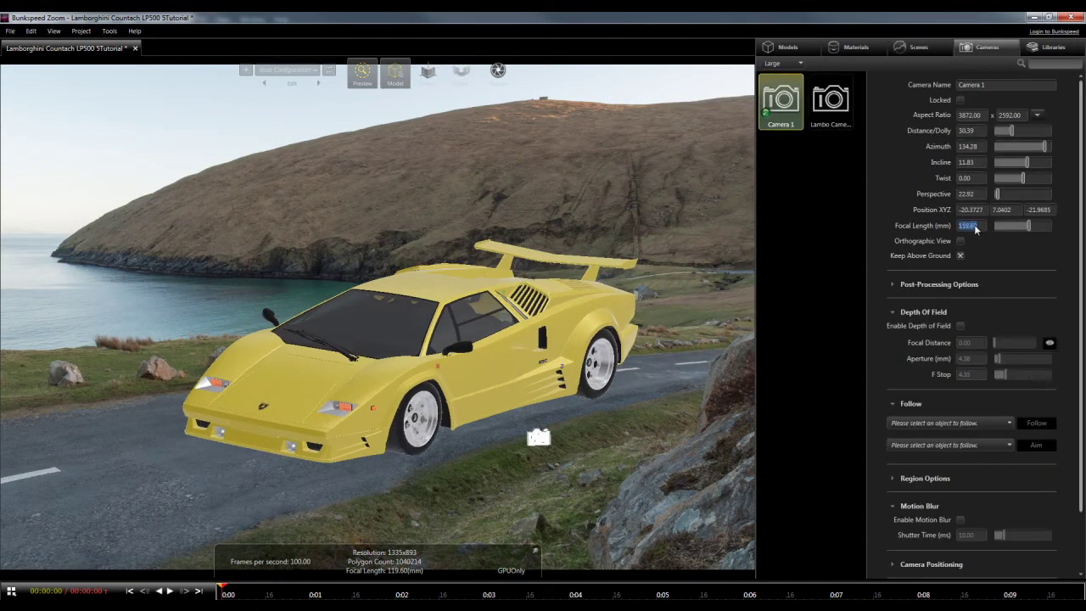
text(5)
key(Return)
alt+drag(454, 356, 474, 391)
alt+middle_drag(473, 391, 437, 443)
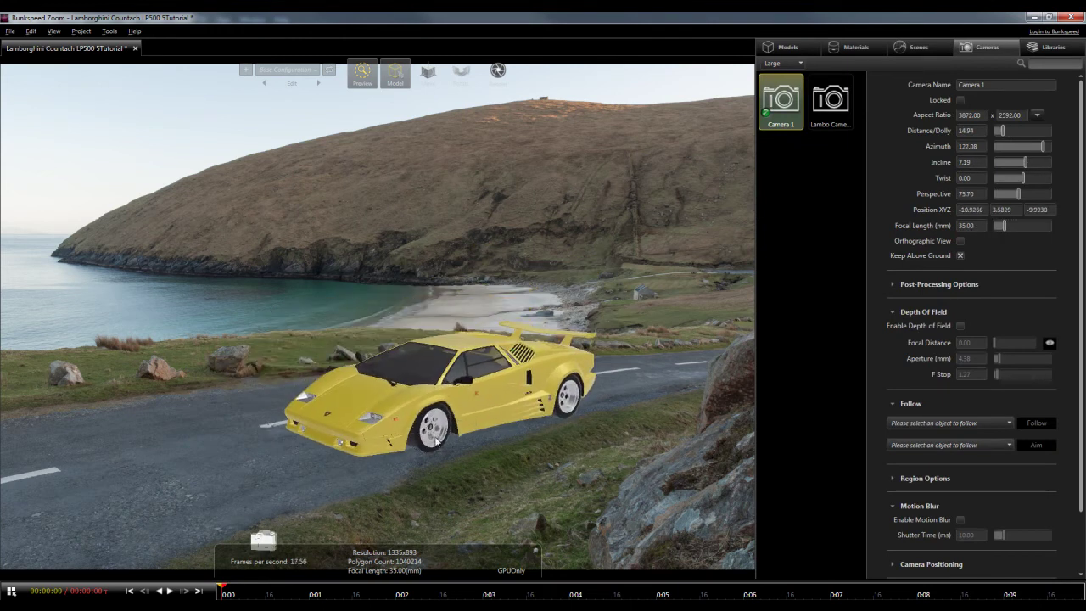
Turn on Show Grid in the preview and adjust the view over the grid
click(912, 48)
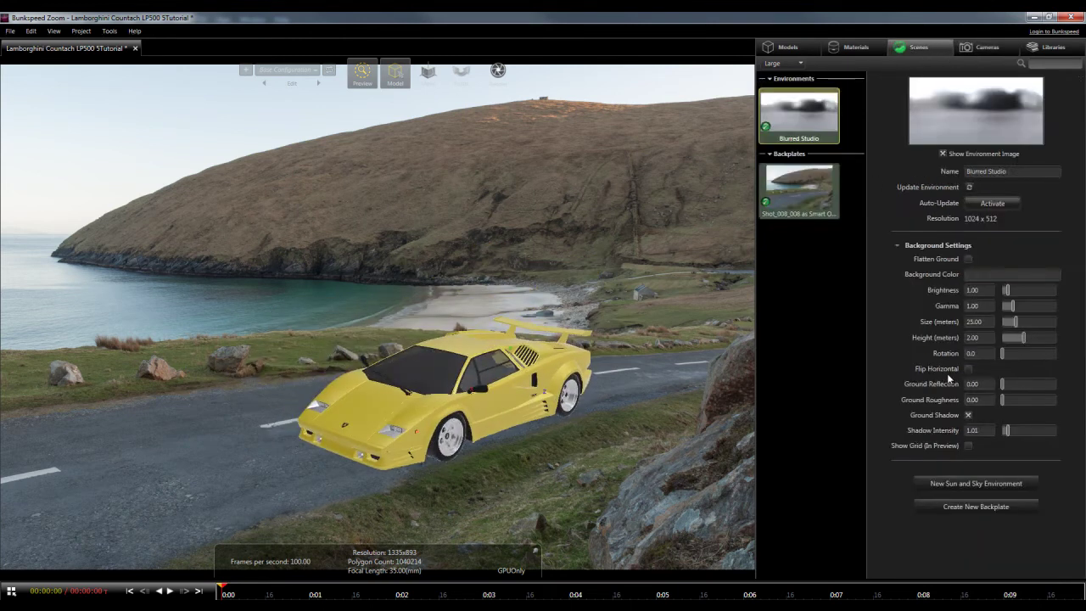
click(968, 447)
alt+drag(448, 446, 458, 398)
Hide Lambo_03 and set Camera 1's distance to 9.65, orbiting around the scene centre
click(781, 48)
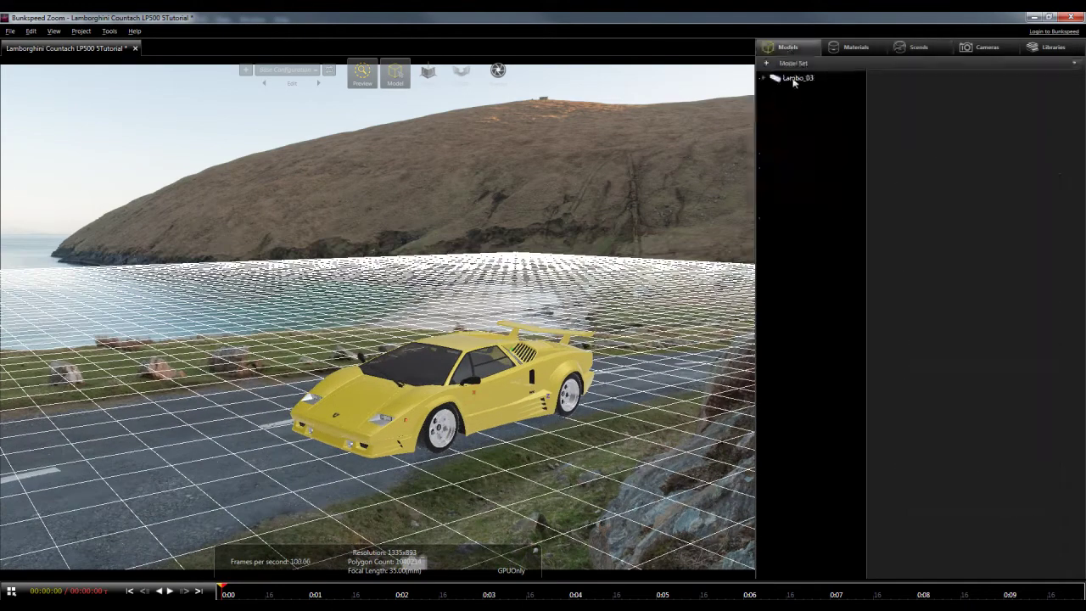
click(962, 100)
click(983, 49)
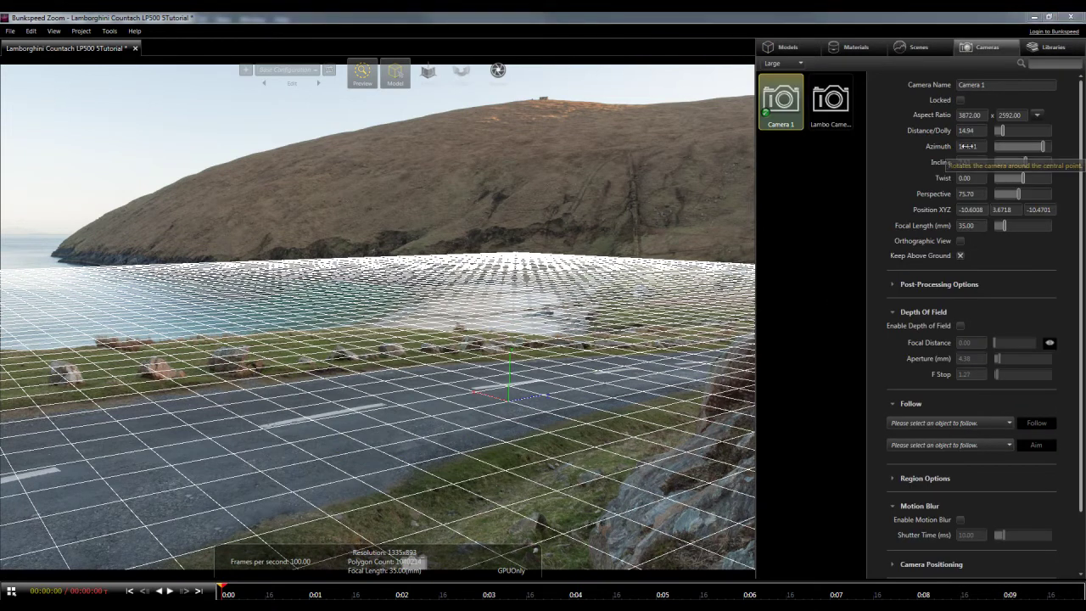
drag(974, 131, 649, 143)
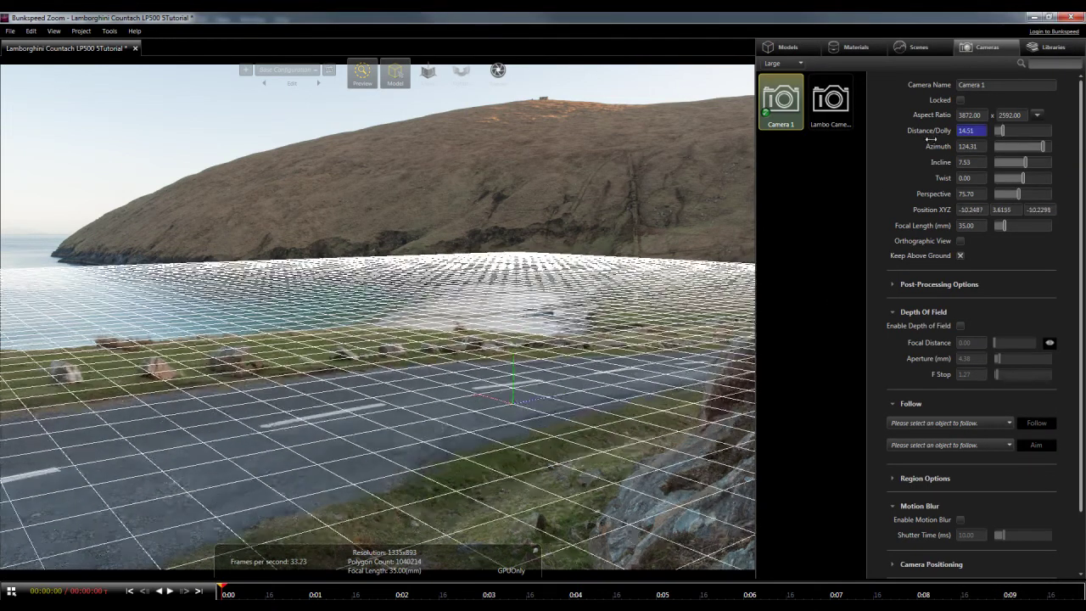
drag(649, 144, 583, 497)
mouse_move(523, 432)
alt+mouse_down()
mouse_move(431, 429)
mouse_move(495, 451)
mouse_move(523, 446)
mouse_move(500, 425)
mouse_move(545, 422)
alt+mouse_up()
Adjust azimuth, lower incline to 4.21 and twist to -1.48 to match the road
click(970, 146)
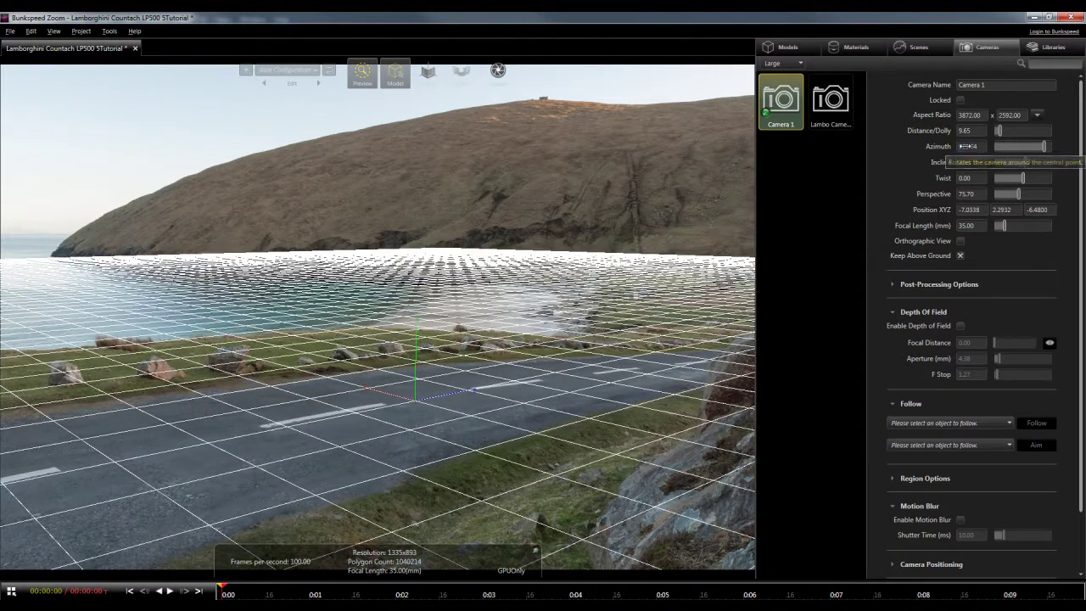
drag(967, 161, 809, 137)
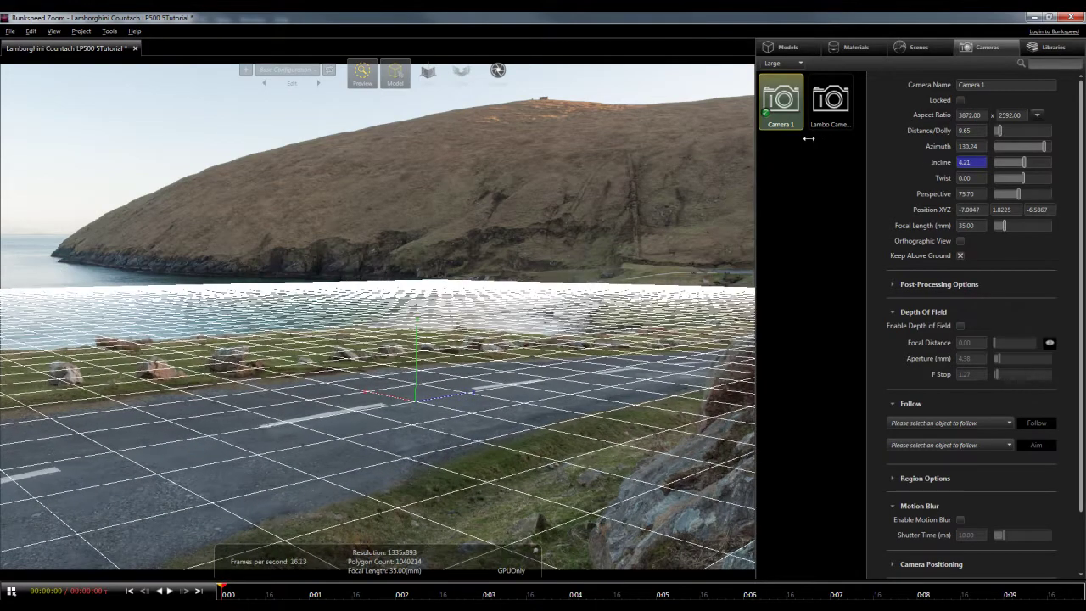
drag(965, 178, 876, 170)
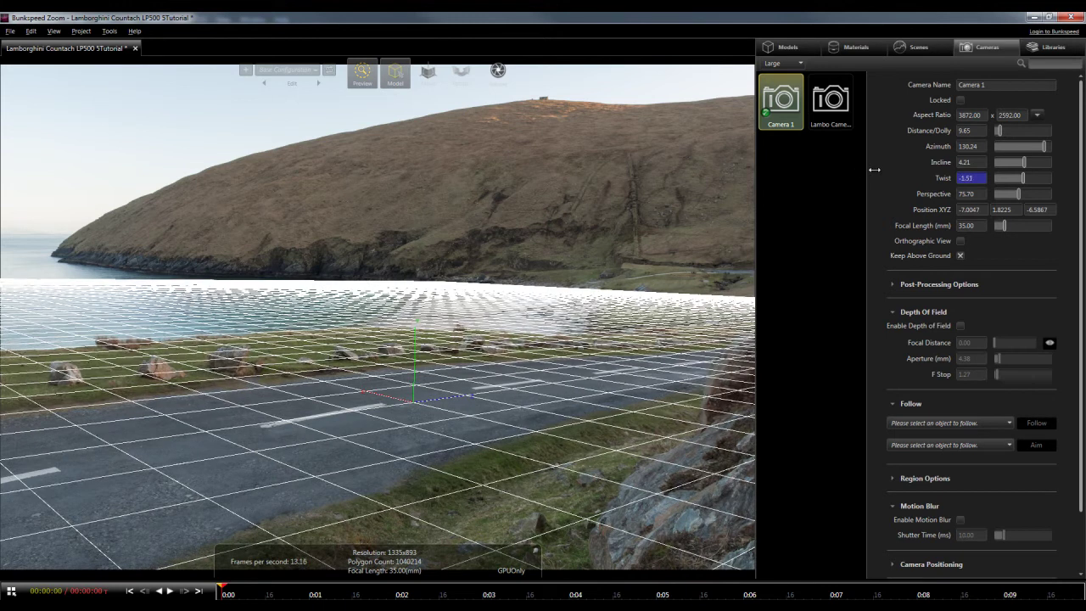
Unhide Lambo_03 and orbit closer so the car faces the viewer
click(781, 48)
click(963, 99)
mouse_move(431, 416)
mouse_down()
mouse_move(532, 370)
mouse_move(483, 370)
mouse_up()
click(984, 47)
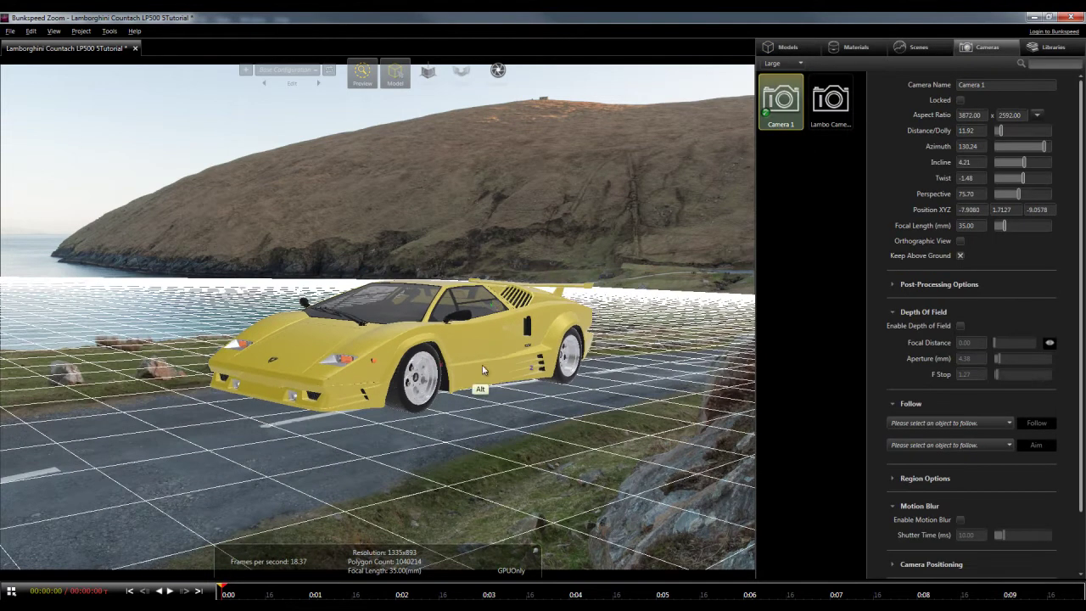
Pan the car lower in frame, then switch to the Lambo Camera Road 3 view
alt+middle_drag(483, 370, 475, 440)
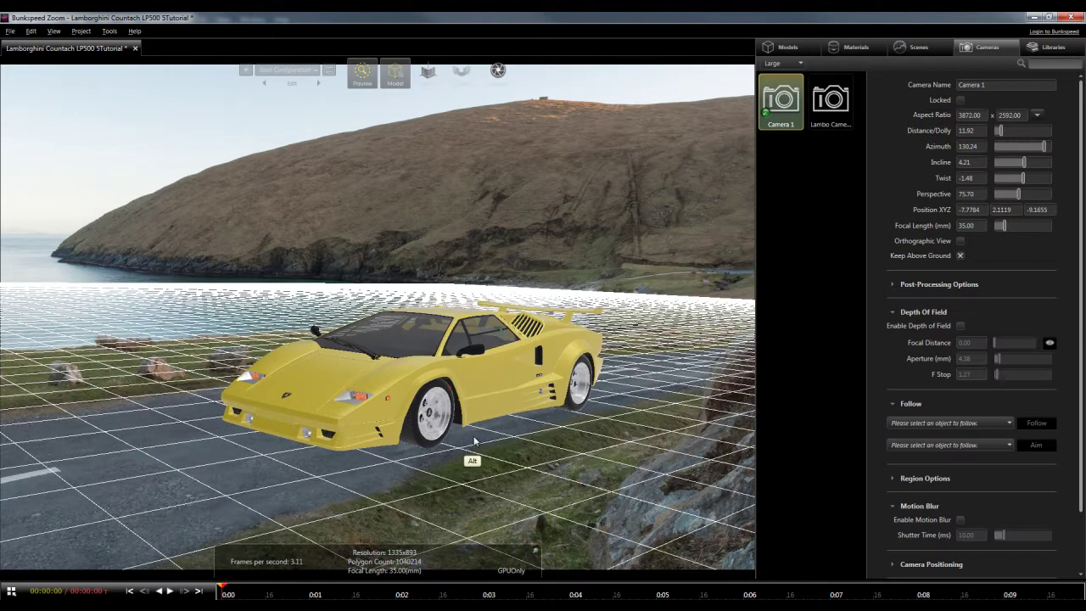
alt+drag(474, 440, 466, 453)
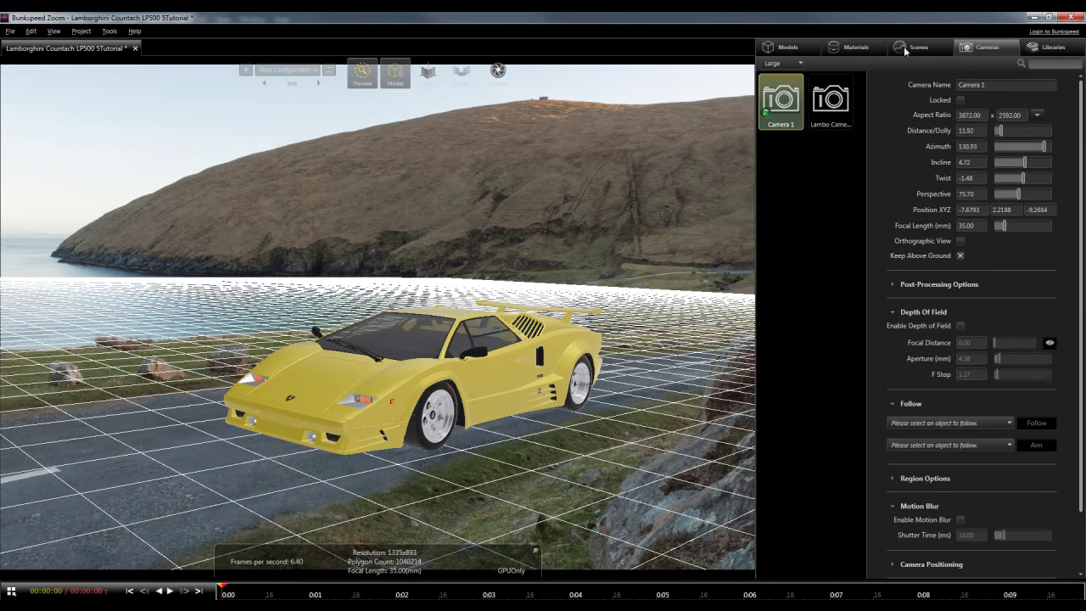
click(914, 47)
click(985, 46)
click(831, 102)
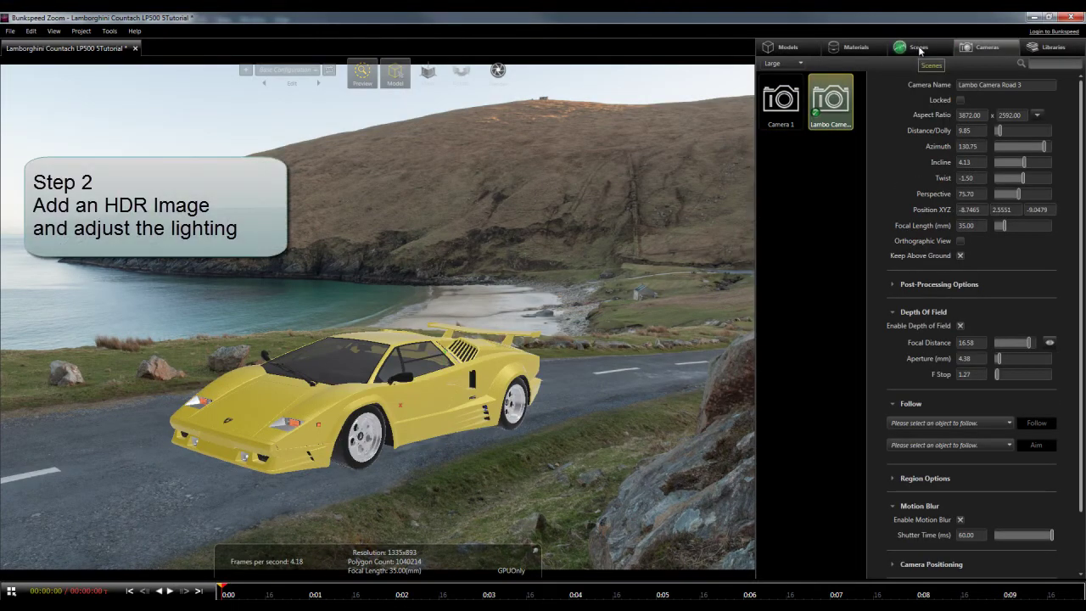
Add Shot_008_HDRI as a new HDR environment
click(919, 49)
right_click(794, 308)
click(823, 315)
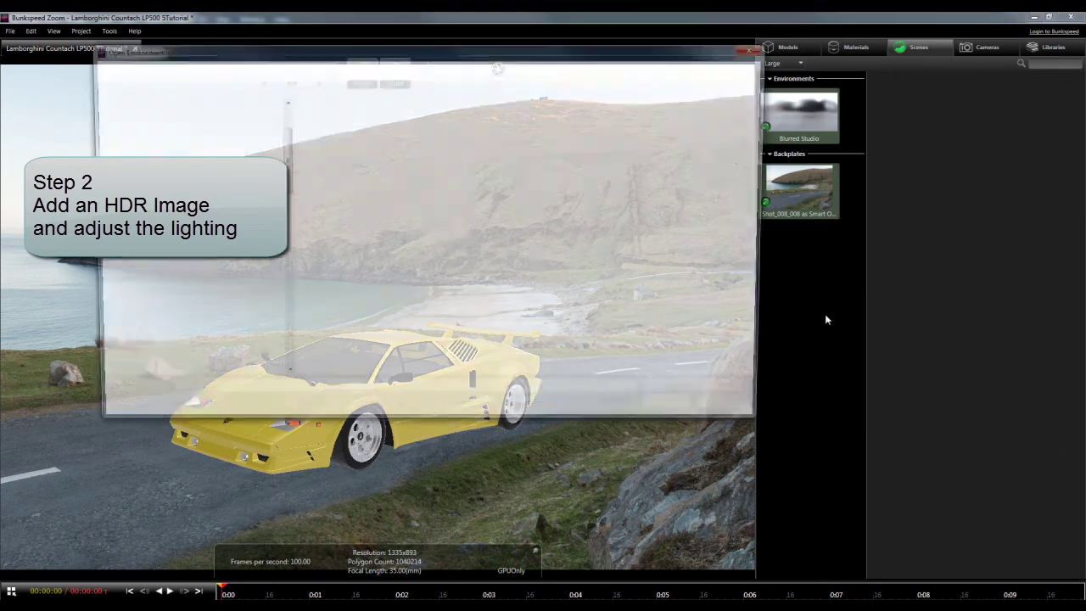
double_click(326, 151)
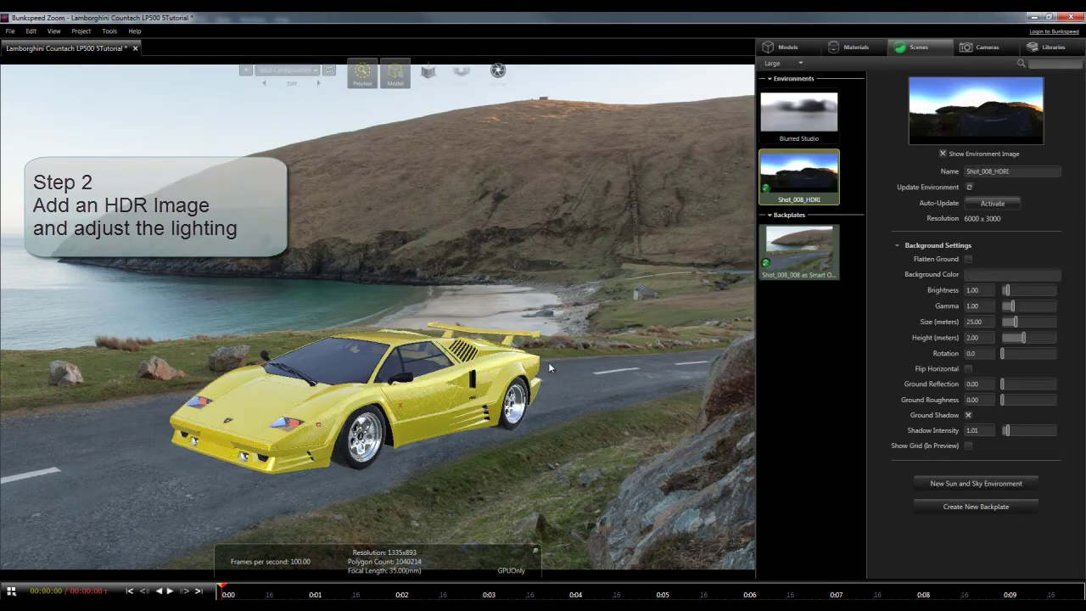
Hide the backplate, rotate the HDR environment to 140.5 and turn on Flatten Ground
click(813, 255)
click(967, 160)
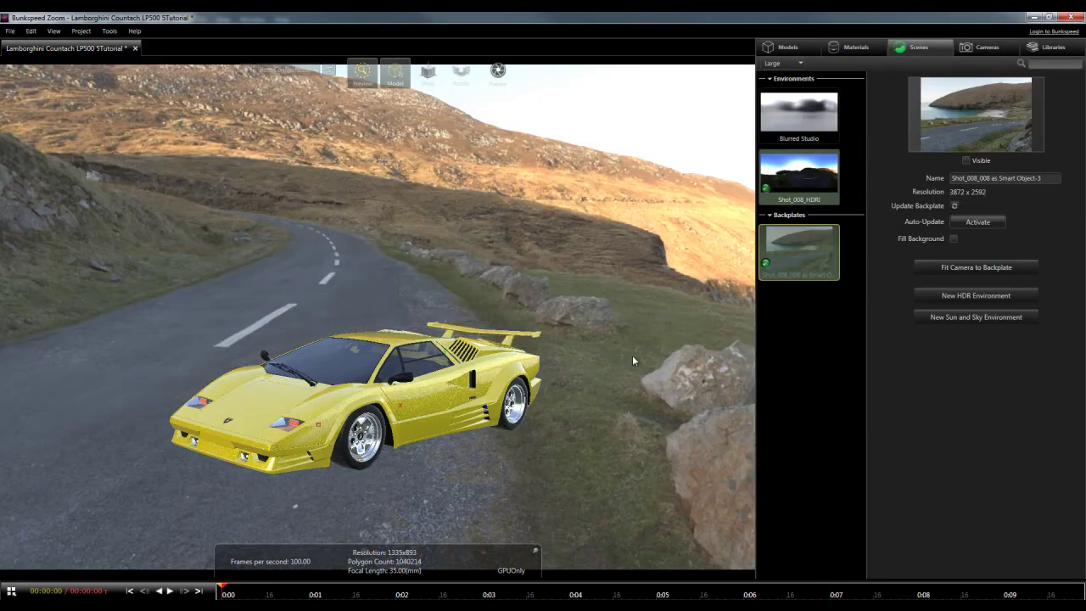
click(806, 182)
mouse_move(987, 355)
mouse_down()
mouse_move(1046, 360)
mouse_move(1023, 361)
mouse_up()
click(969, 259)
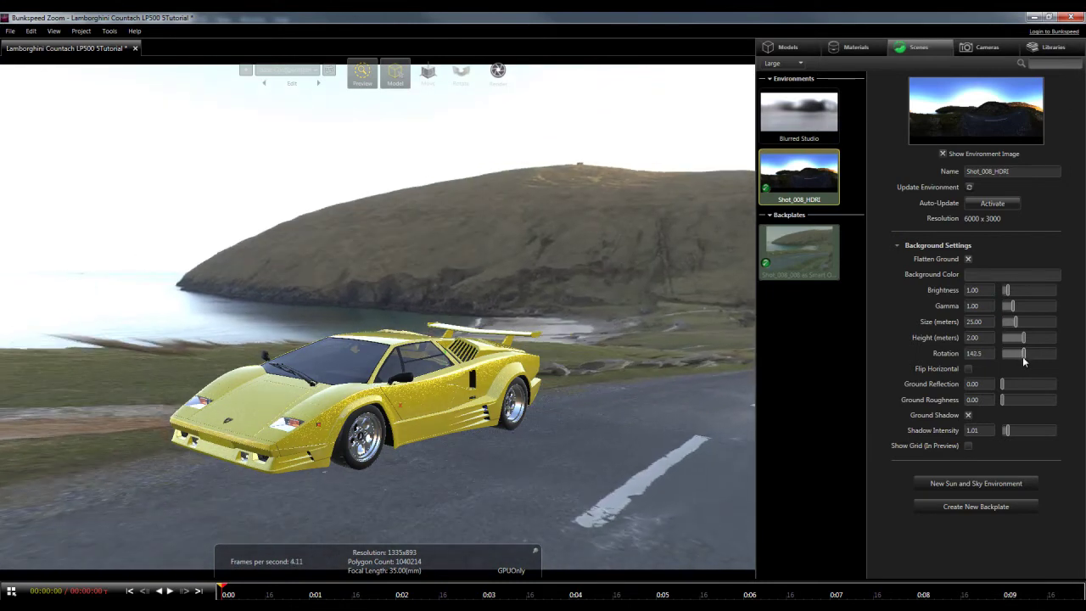
Make the Shot_008_008 backplate visible, test in Accurate render mode, then return to Preview
click(804, 260)
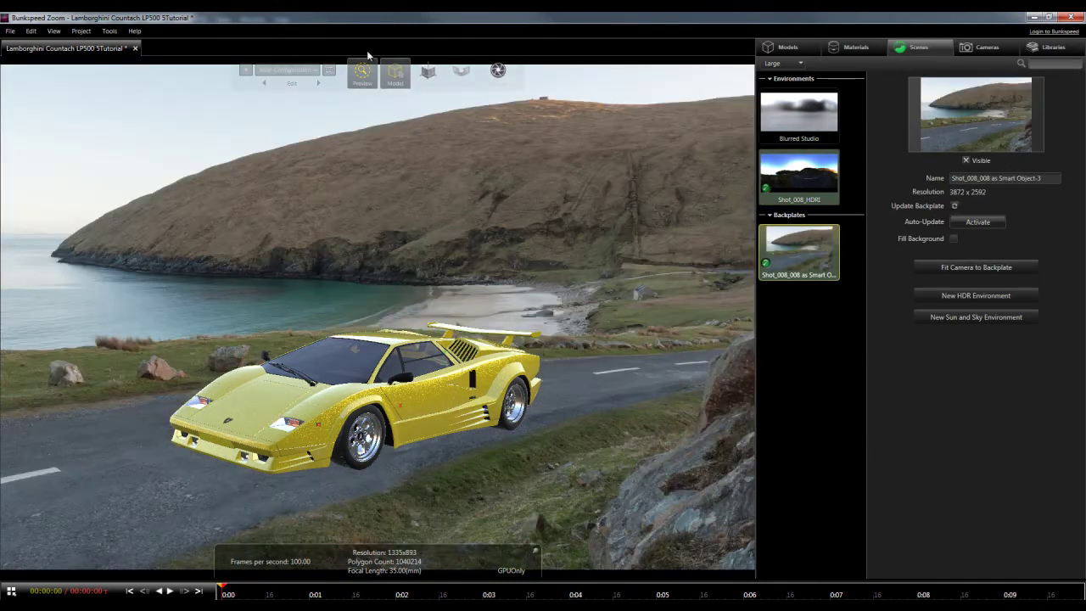
click(358, 99)
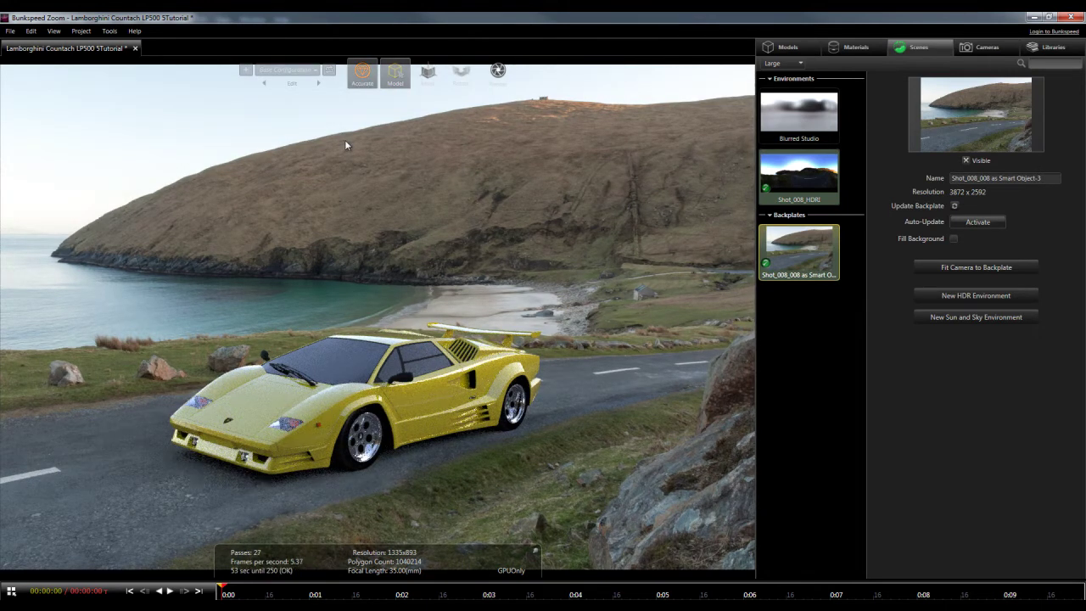
click(362, 72)
click(330, 102)
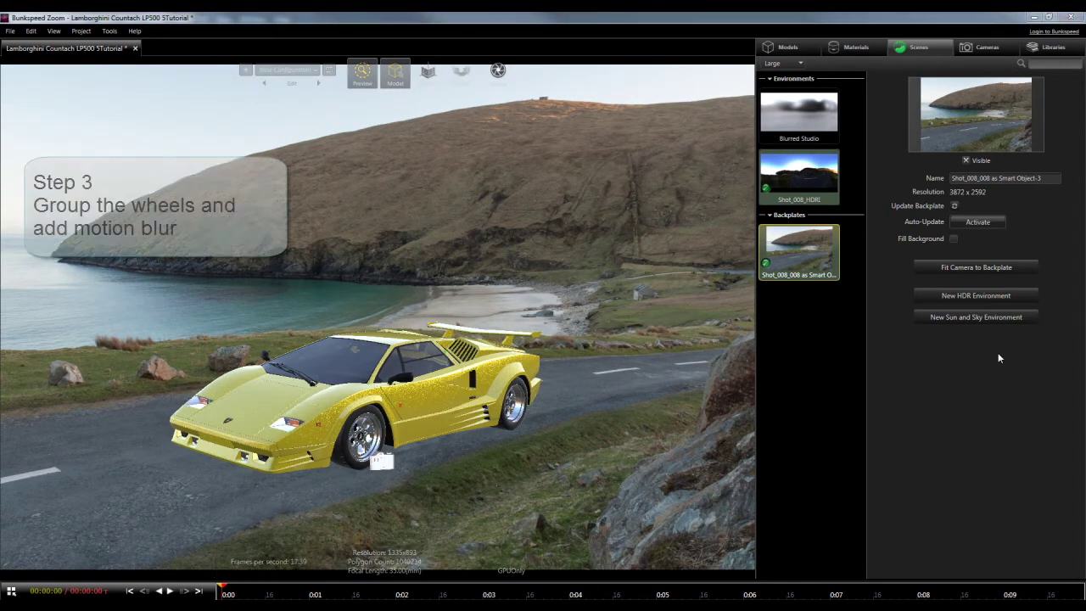
Apply Camera 1's wheel close-up and group the front-left tyre into a new FL Wheel group
click(395, 72)
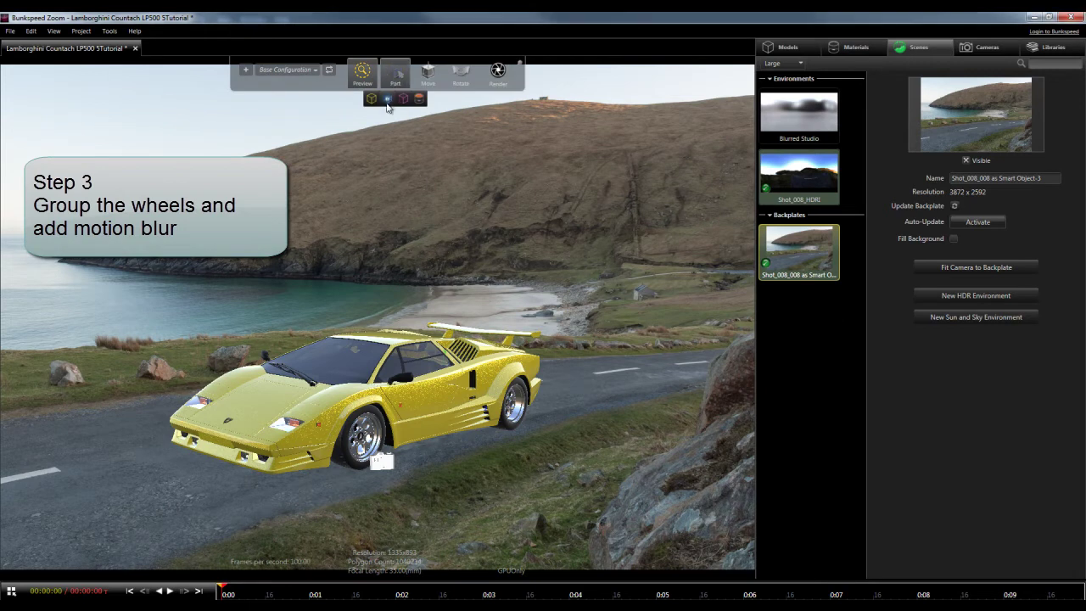
click(782, 47)
click(982, 47)
drag(781, 100, 495, 424)
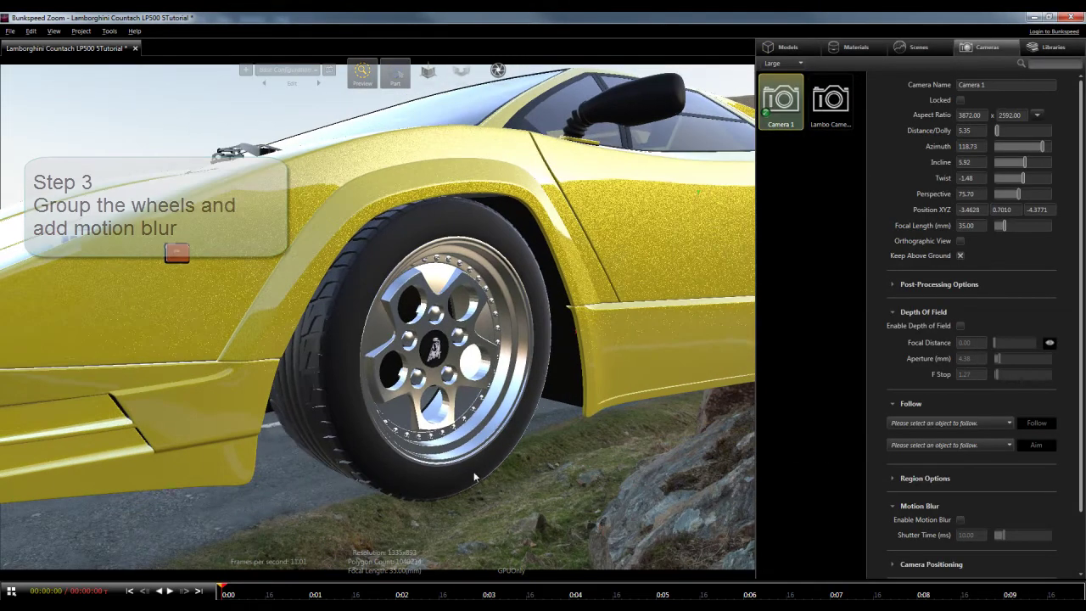
click(474, 476)
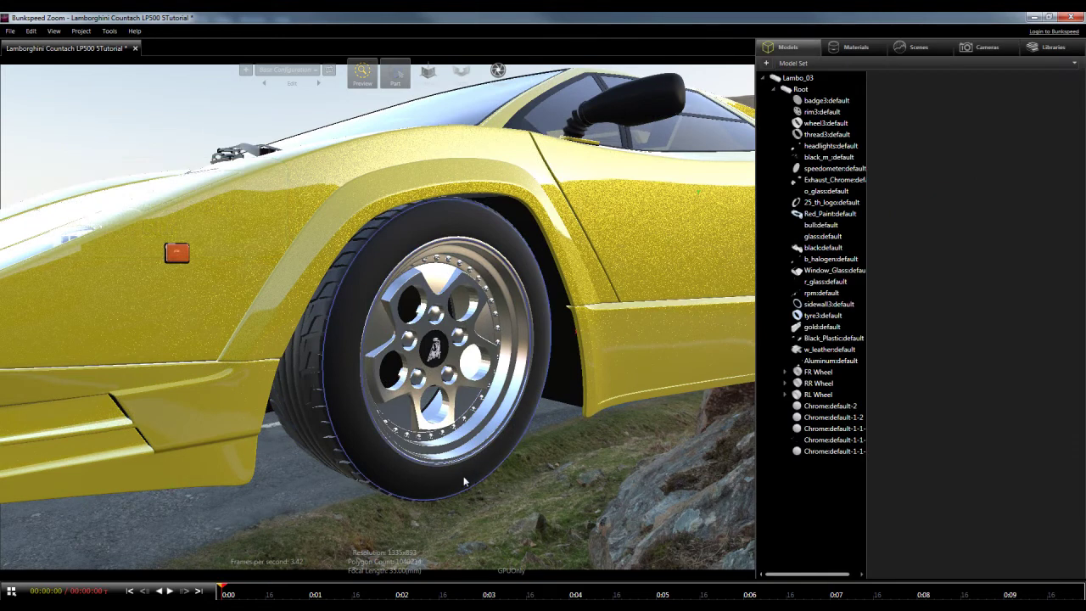
right_click(462, 477)
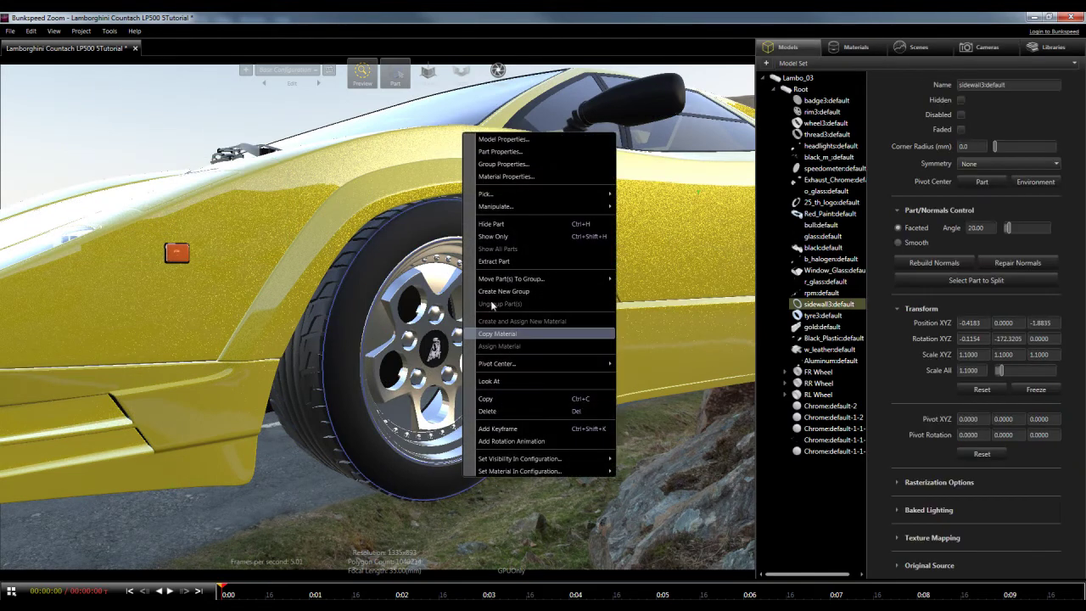
click(509, 294)
text(FL Wheel)
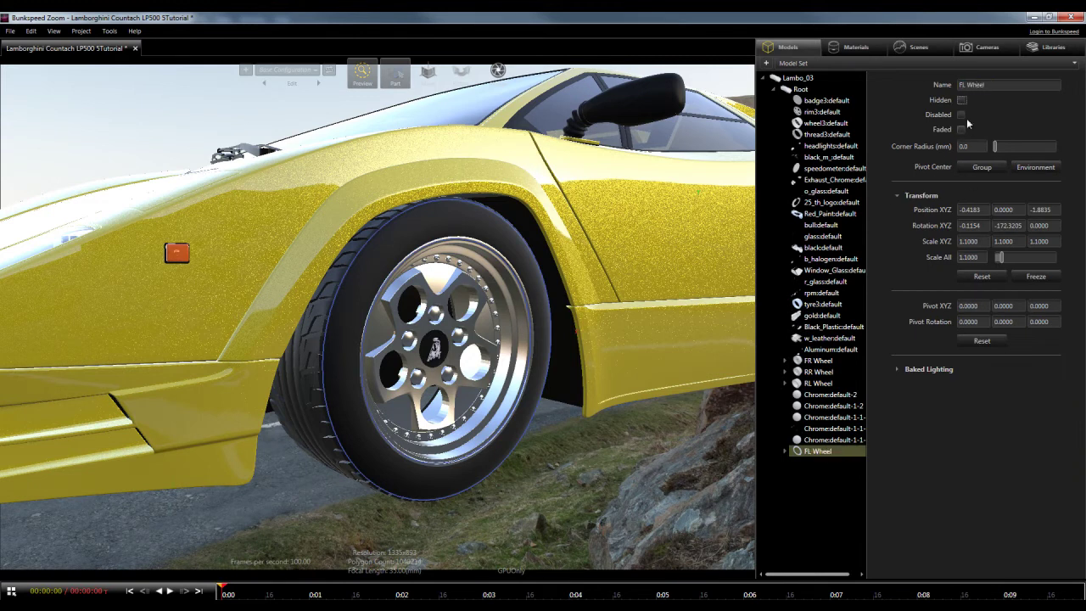
Hide the FL Wheel group and move the tyre and tread parts into it
click(962, 100)
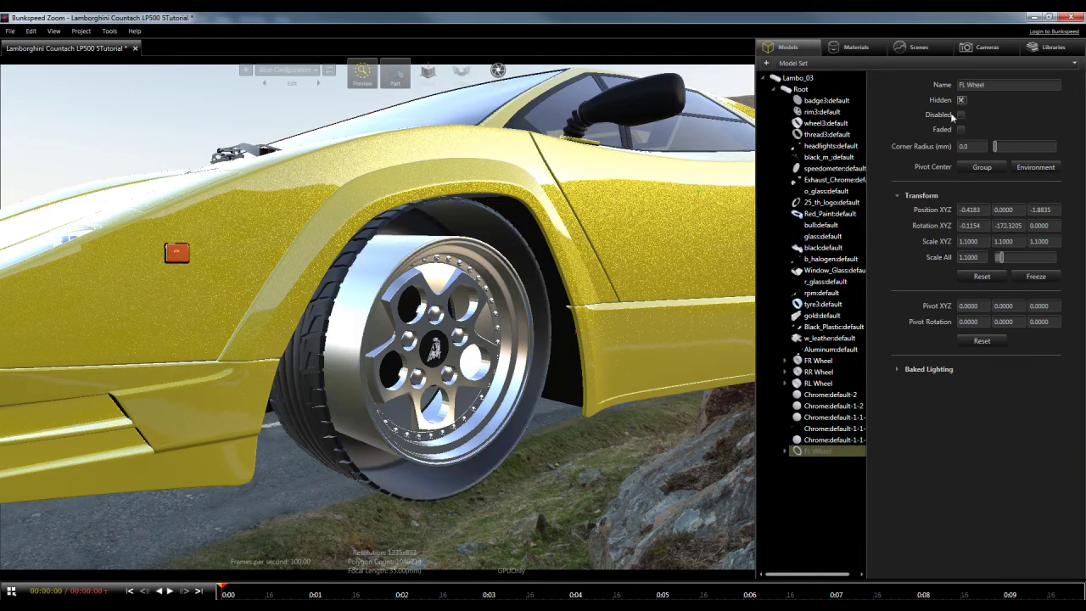
right_click(470, 474)
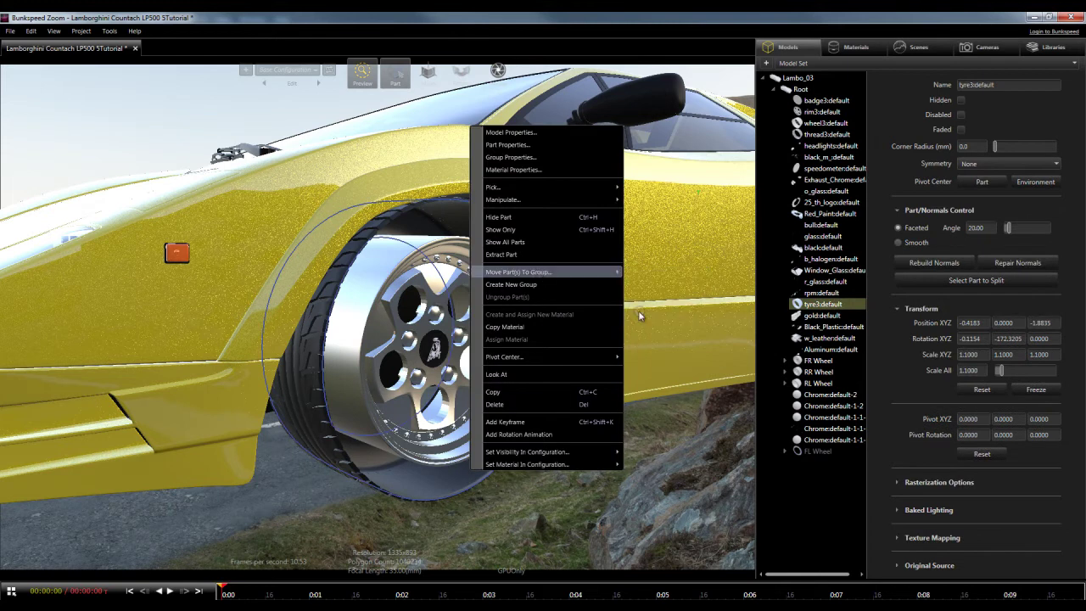
click(638, 311)
click(467, 479)
right_click(467, 479)
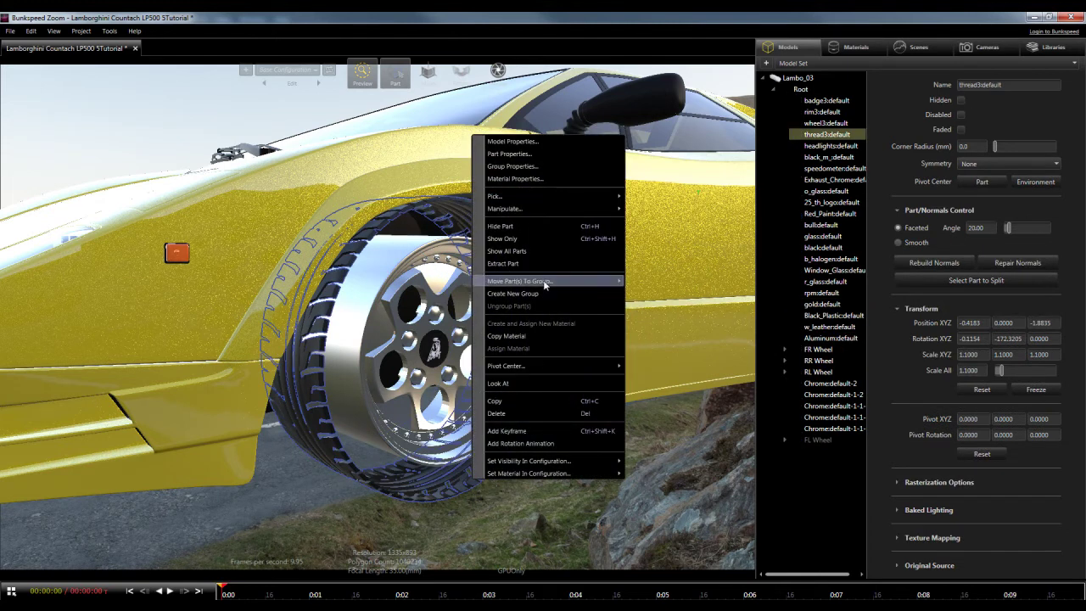
click(651, 319)
click(467, 446)
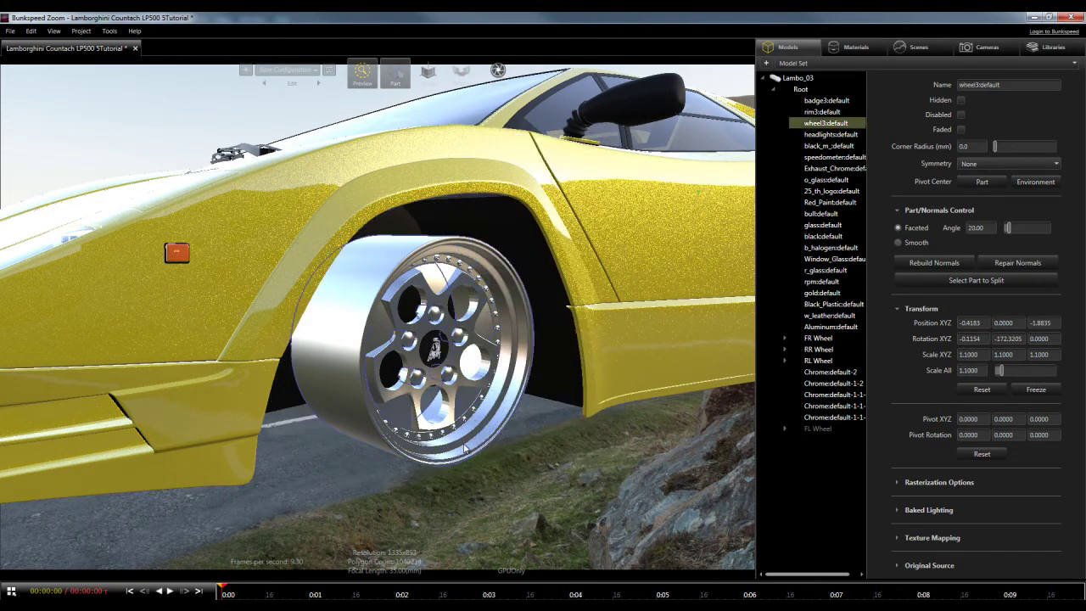
Move the wheel body, rim and centre badge into FL Wheel, then make the group visible
right_click(467, 445)
click(636, 281)
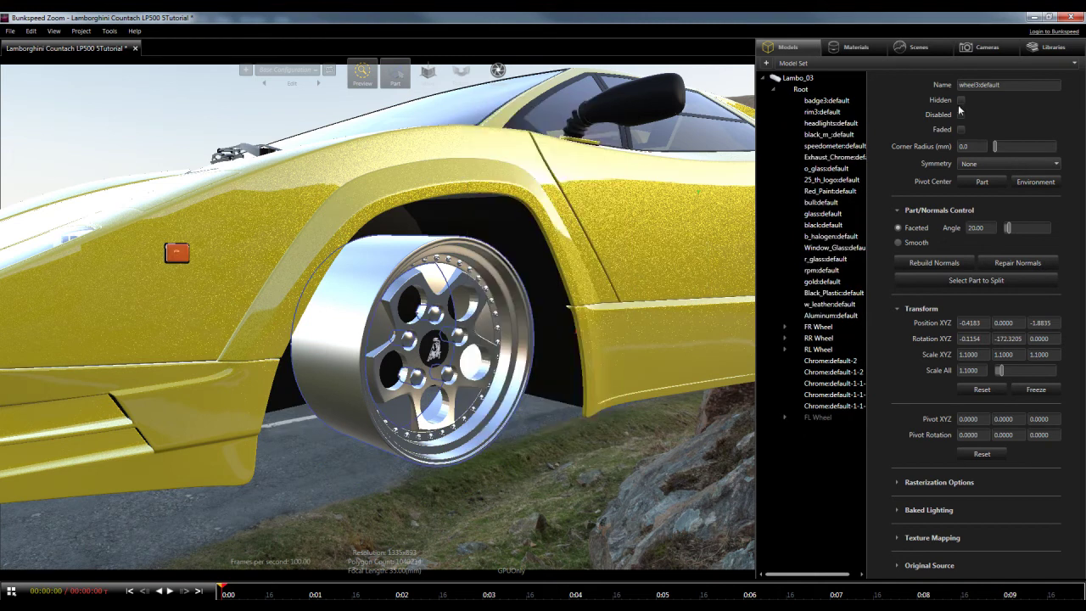
right_click(454, 388)
mouse_move(505, 191)
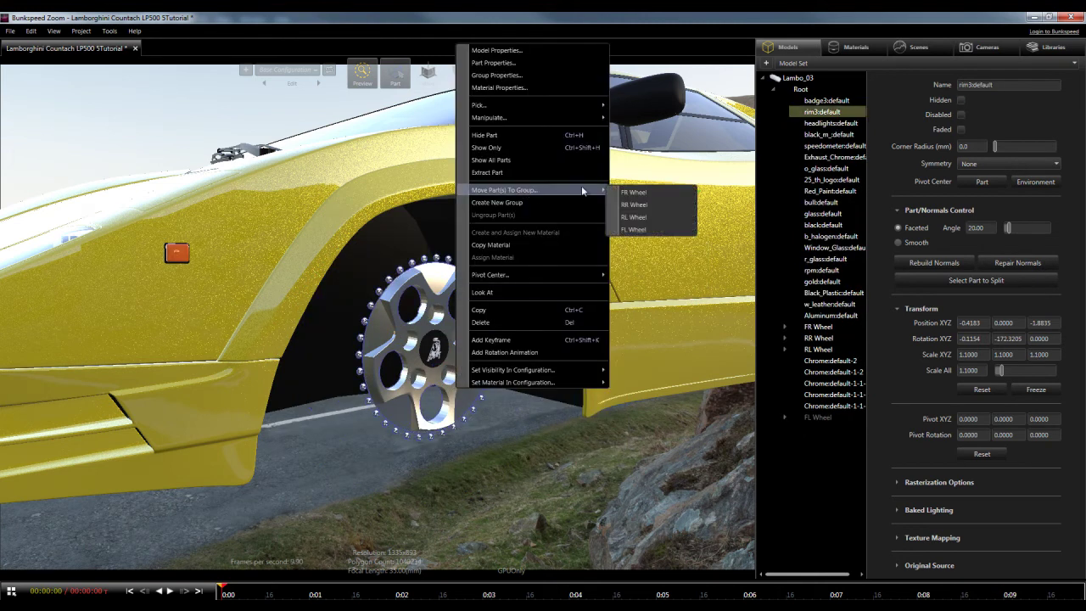
click(649, 233)
click(960, 99)
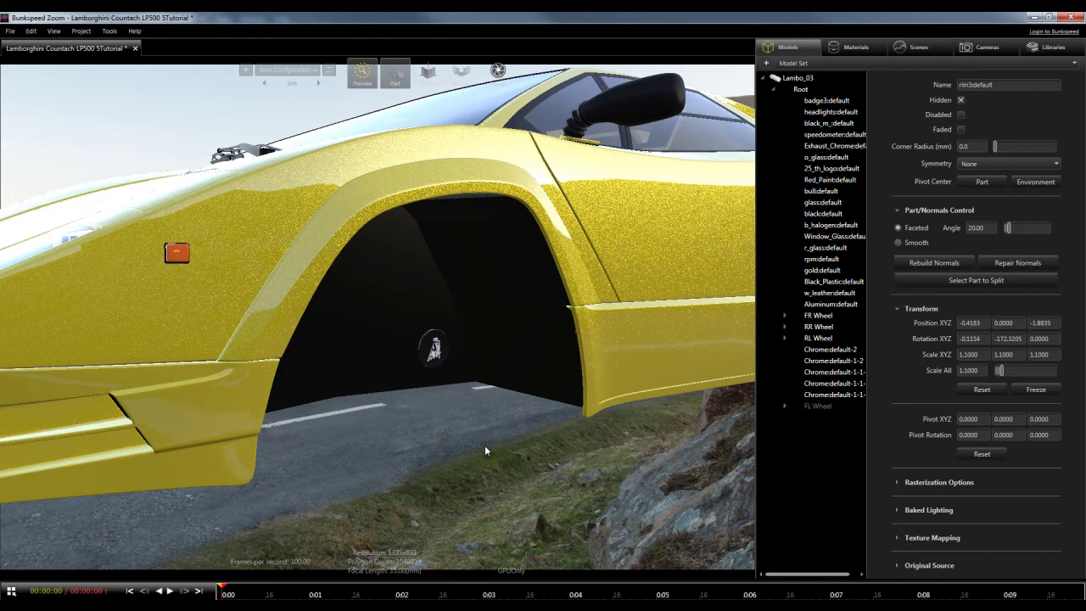
right_click(433, 355)
click(619, 166)
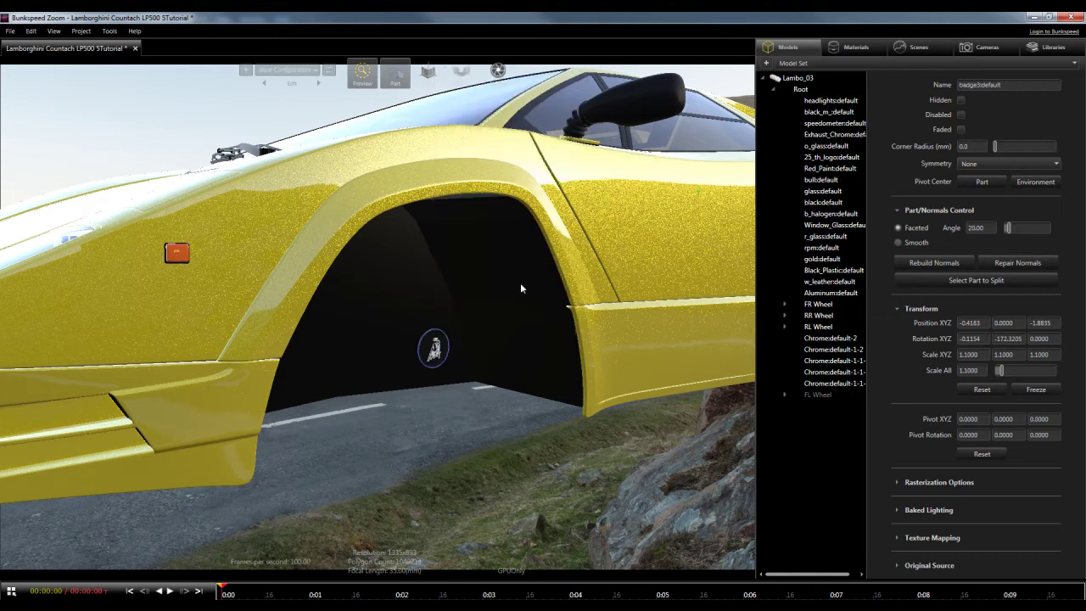
click(815, 394)
click(960, 100)
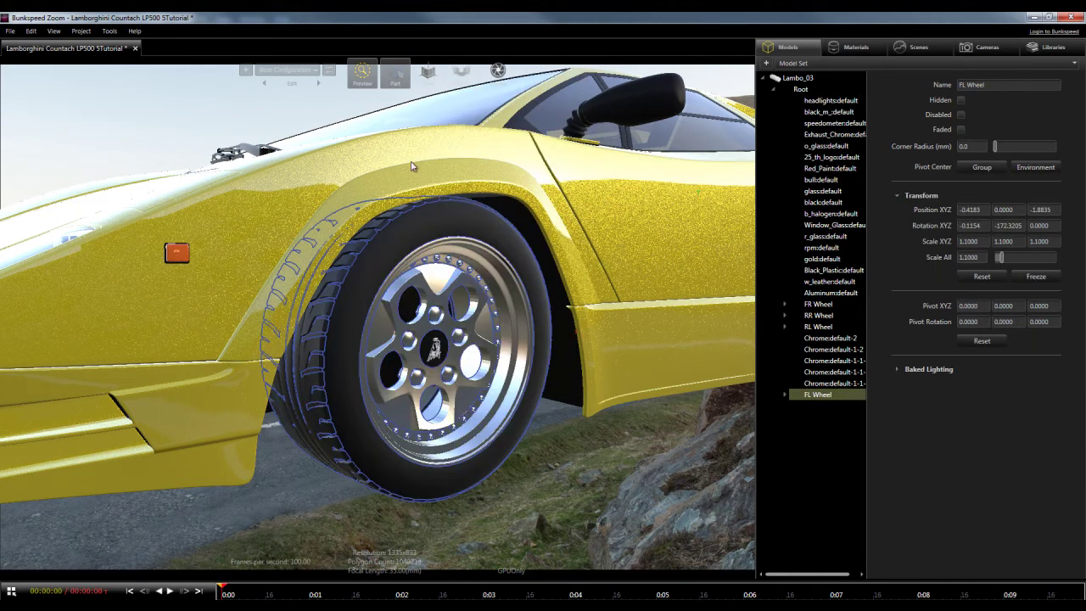
Centre the FL Wheel pivot using the Absolute pivot option
click(427, 82)
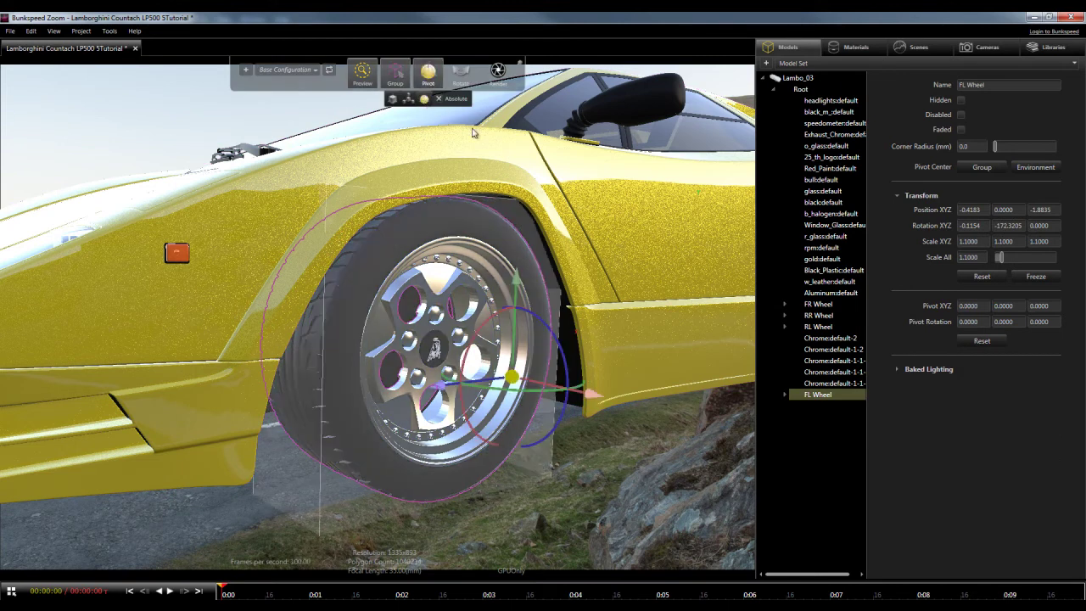
click(980, 168)
click(428, 73)
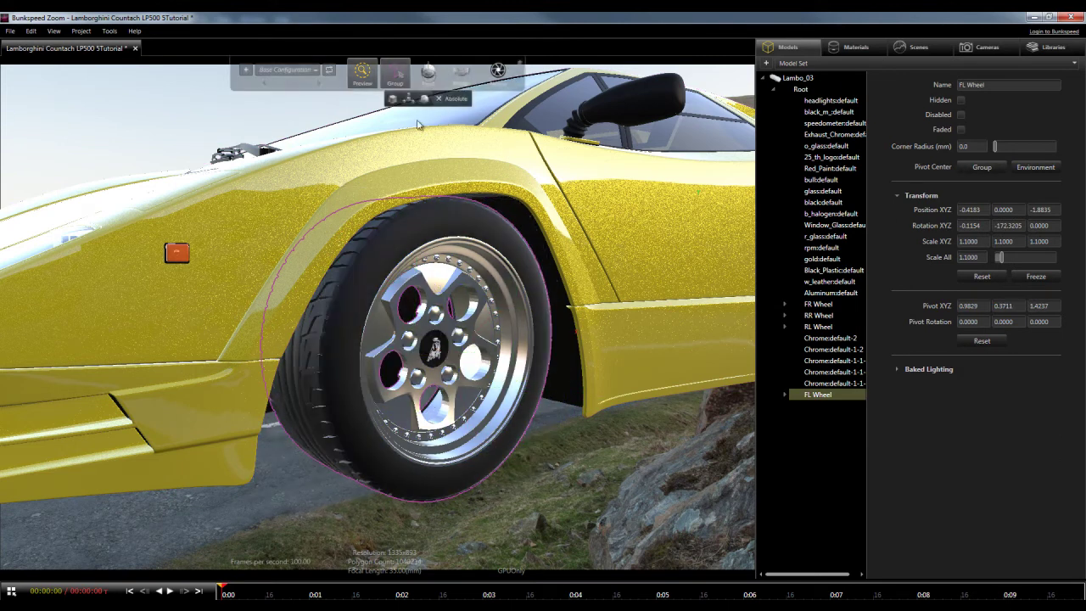
Add a 360° X-axis rotation animation to FL Wheel, shortened to about 0.40 seconds
right_click(452, 480)
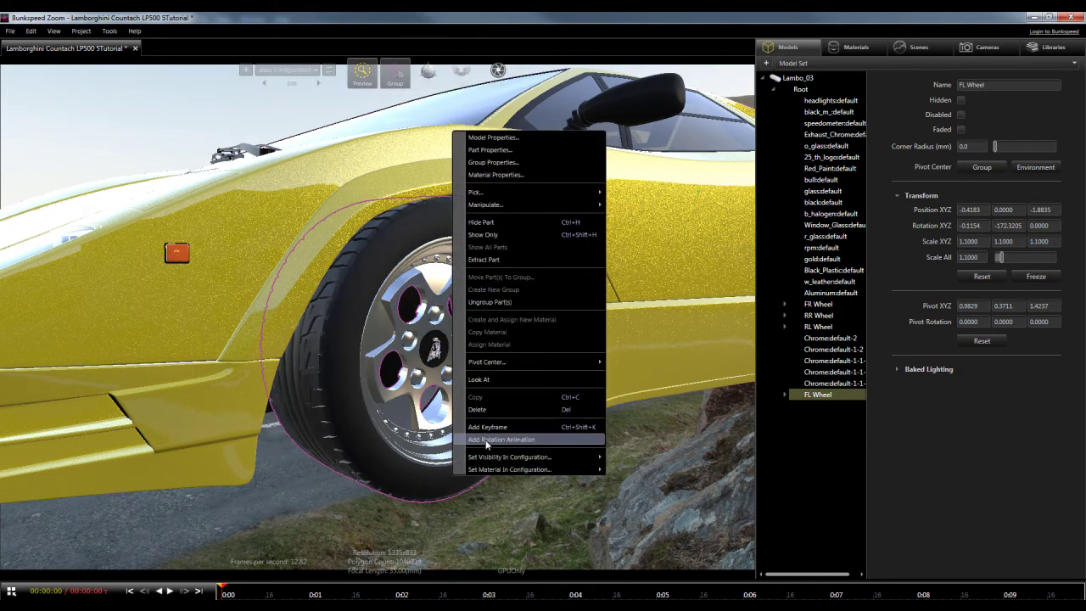
click(487, 440)
click(12, 591)
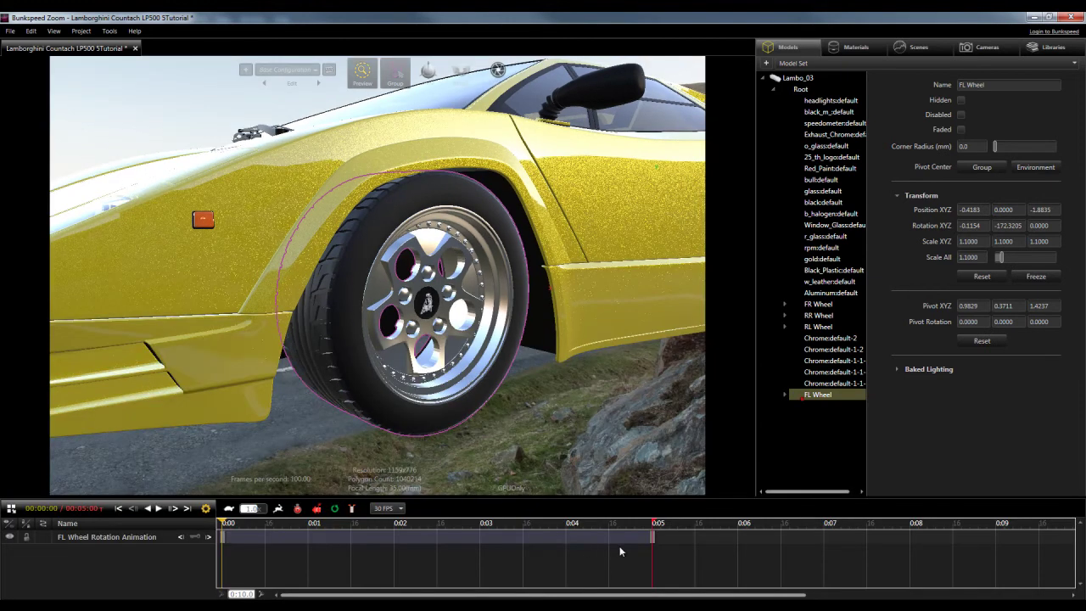
drag(643, 536, 261, 523)
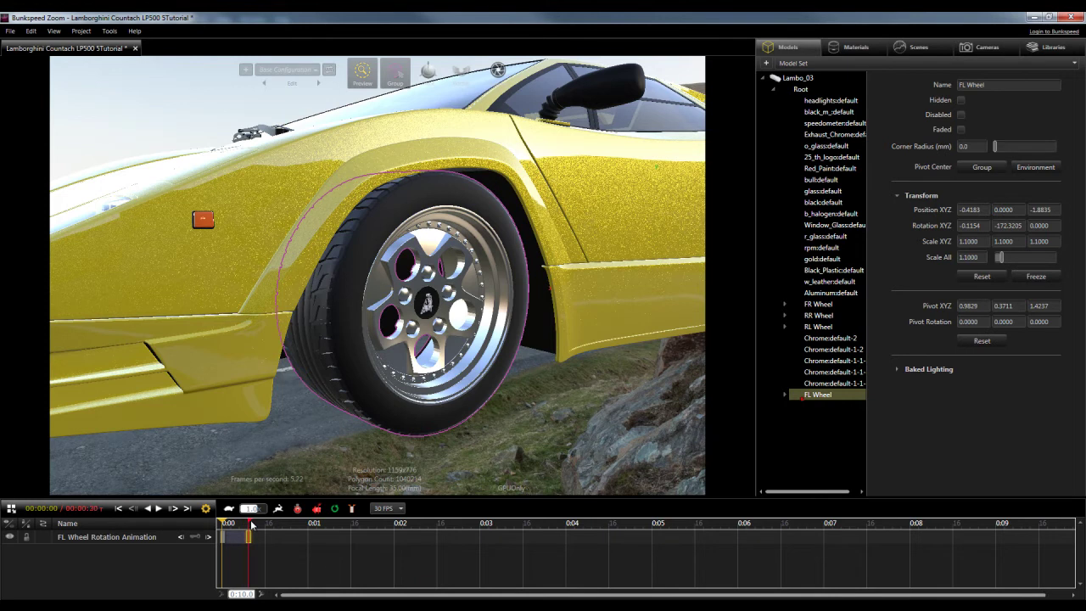
drag(222, 523, 215, 530)
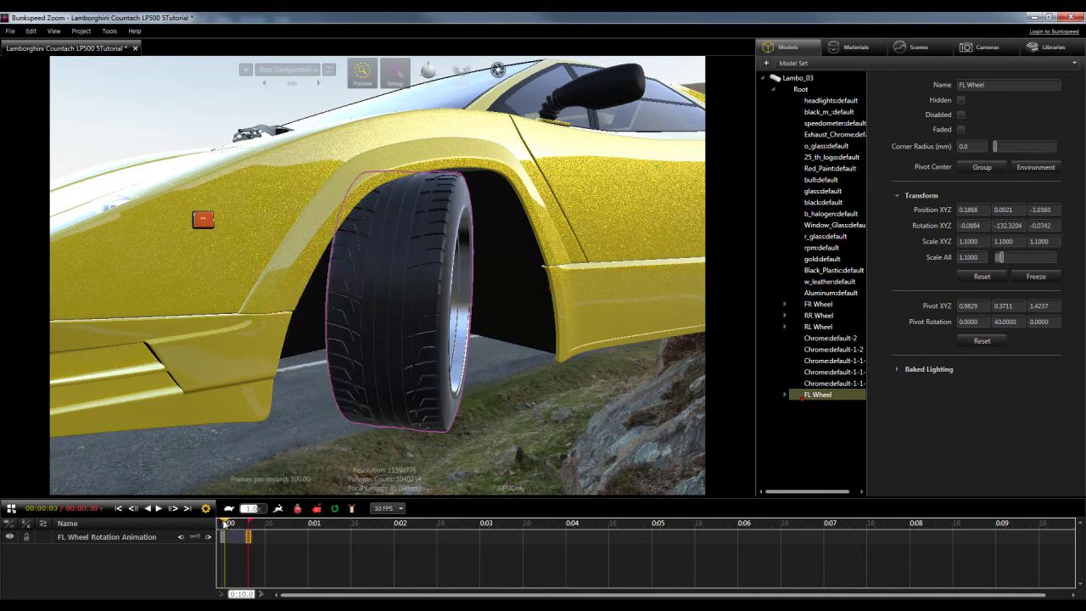
double_click(237, 535)
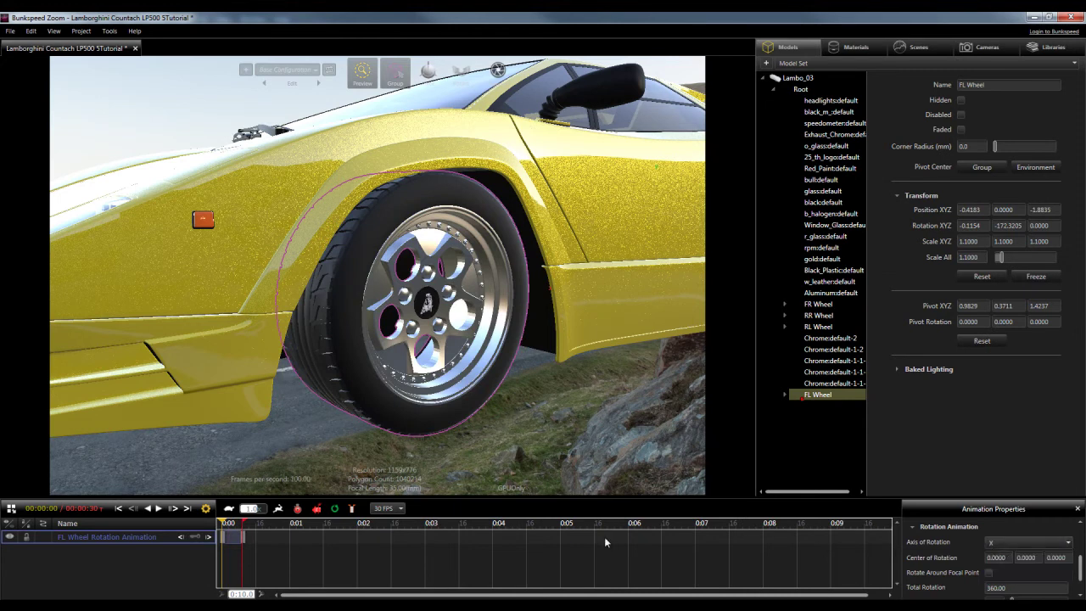
mouse_move(223, 524)
mouse_down()
mouse_move(235, 530)
mouse_move(219, 531)
mouse_up()
Deselect the wheel and scroll Camera 1's settings down to the Motion Blur section
click(721, 197)
click(984, 48)
scroll(963, 376, down, 5)
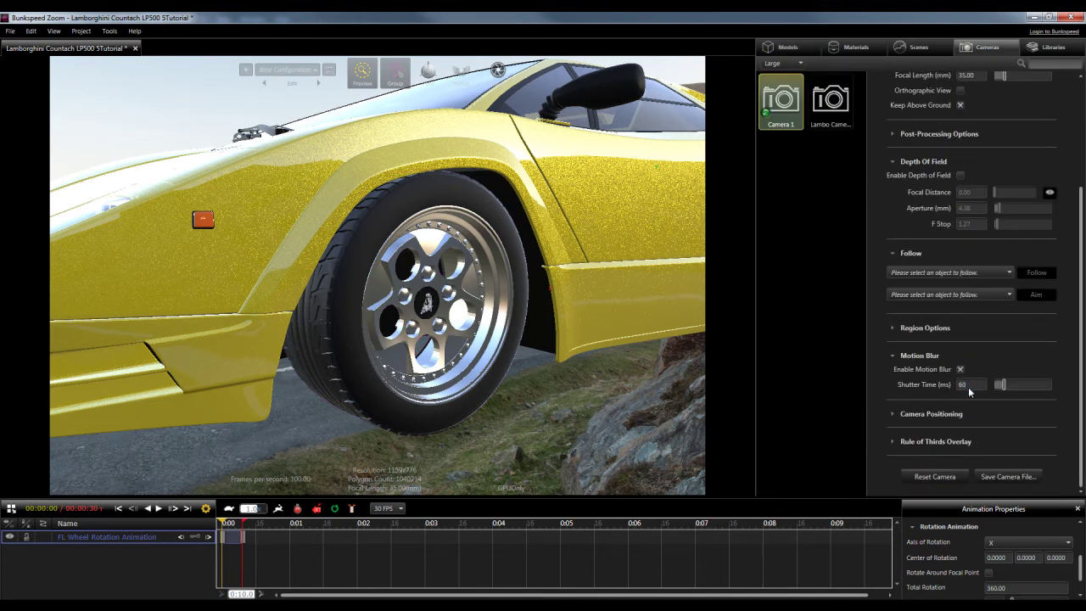
Switch render quality to Accurate to test the 60 ms motion blur
click(363, 72)
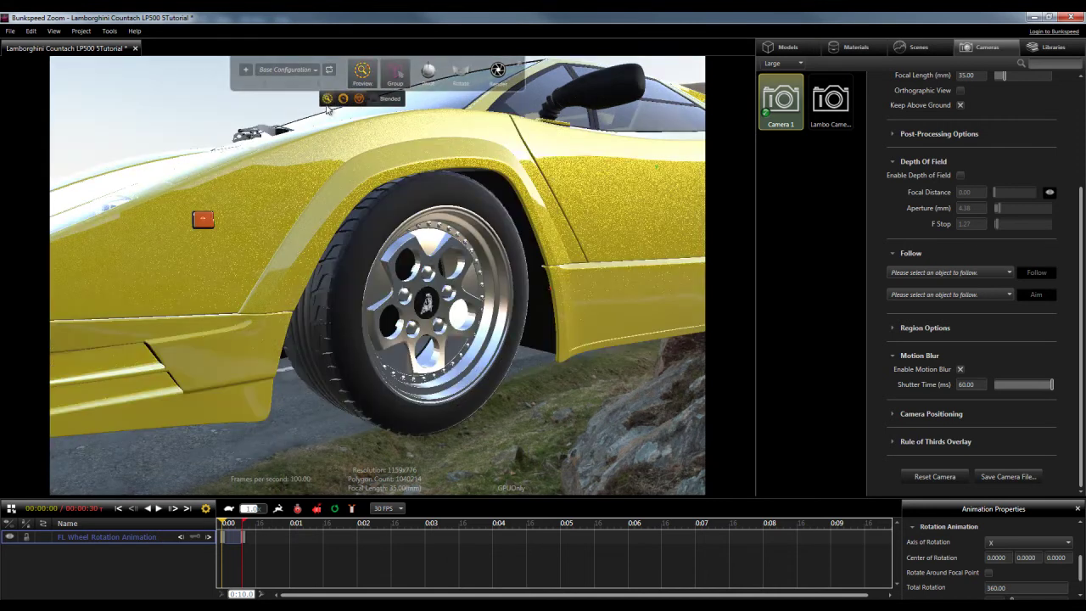
Give the RL Wheel a half-second rotation animation spinning about the X axis
alt+click(450, 208)
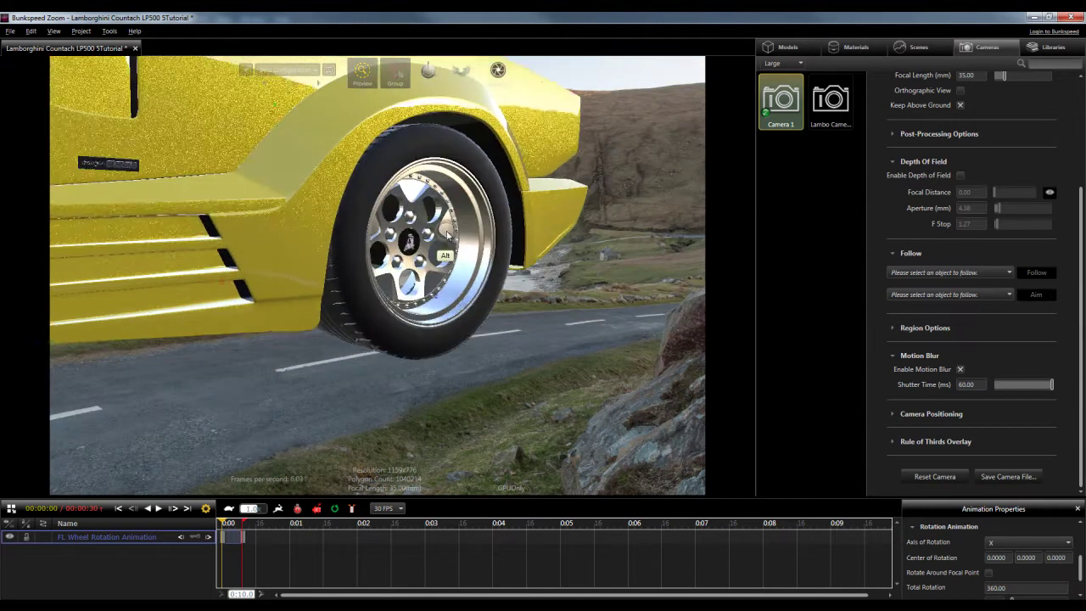
click(398, 181)
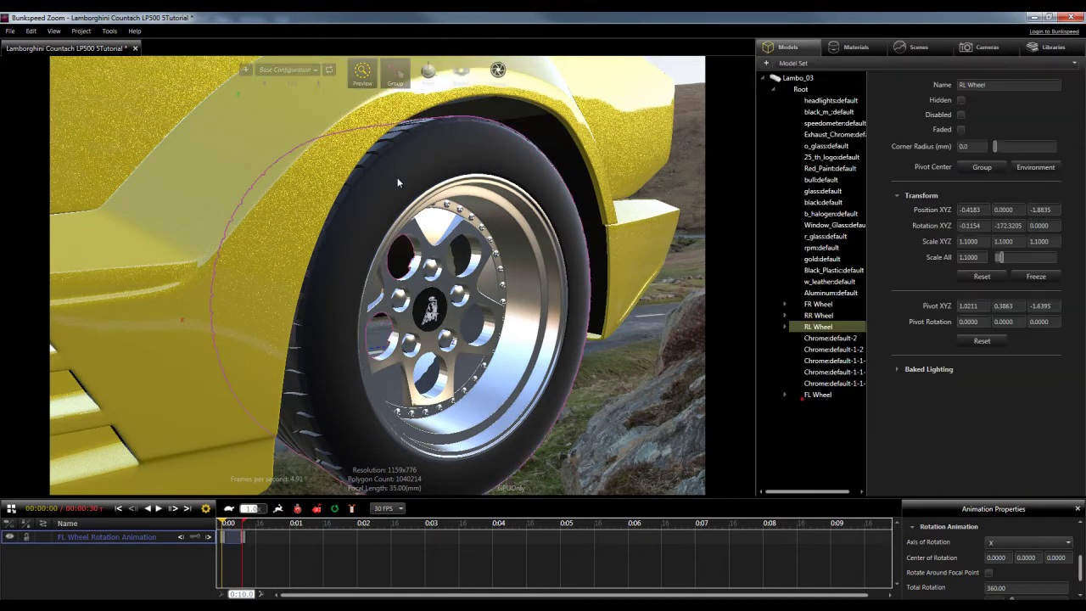
right_click(399, 182)
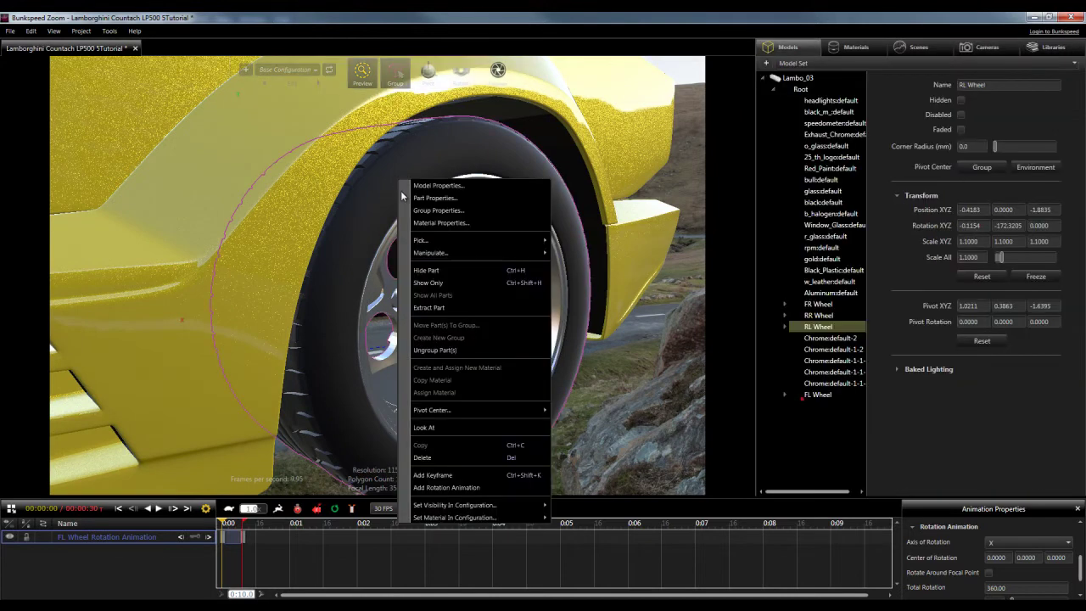
click(437, 489)
drag(562, 553, 263, 552)
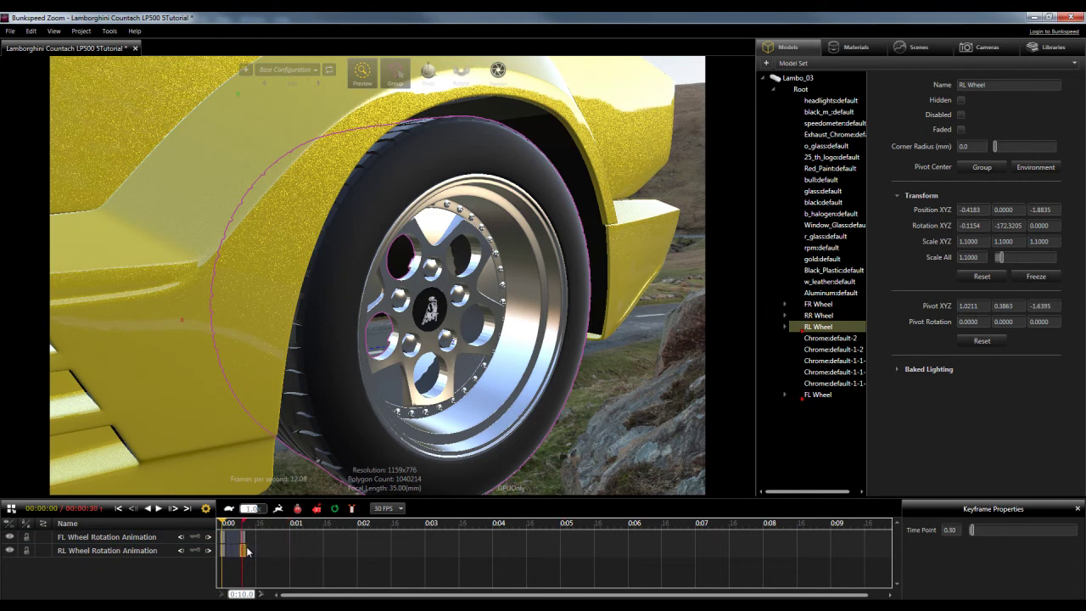
click(229, 548)
click(1024, 541)
click(1014, 557)
From a side view, scrub the timeline to frame 30 to confirm both wheels spin
mouse_move(474, 289)
alt+mouse_down()
mouse_move(495, 346)
mouse_move(490, 398)
mouse_move(415, 321)
mouse_move(405, 339)
alt+mouse_up()
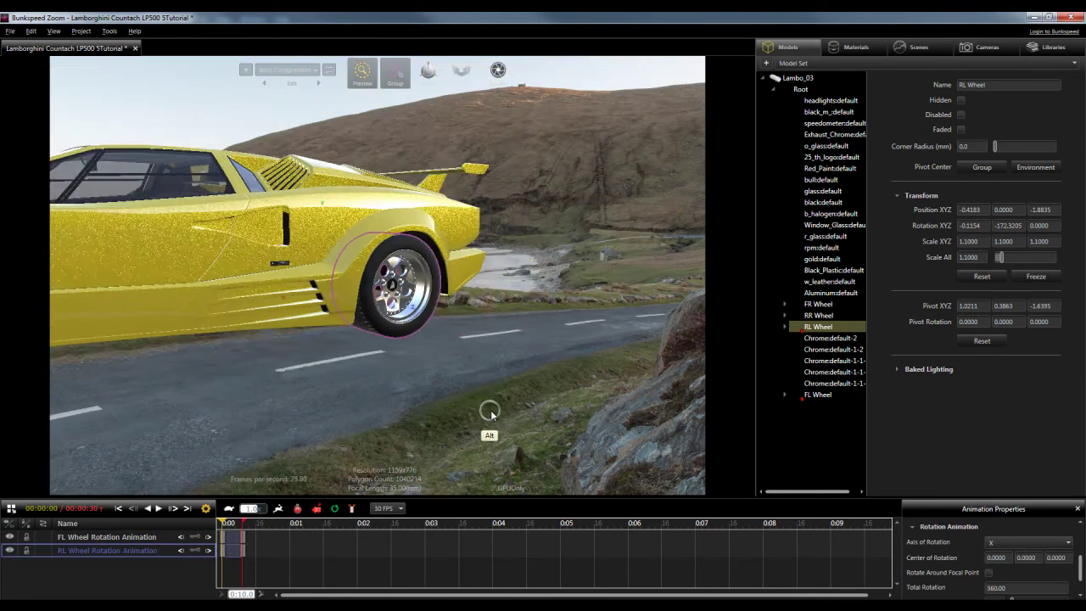
click(405, 345)
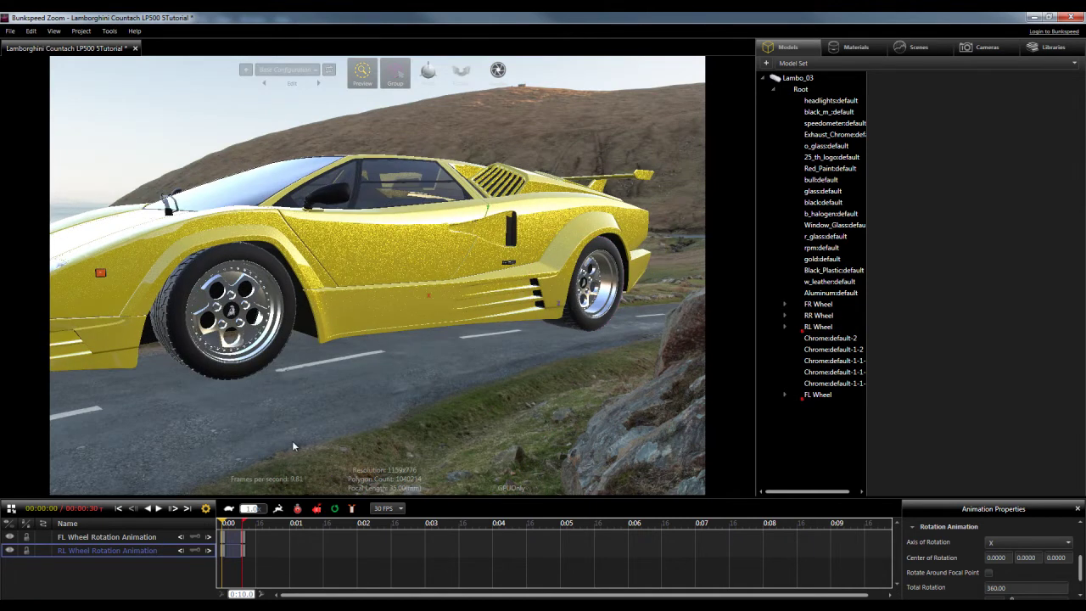
drag(223, 524, 239, 527)
Collapse the timeline, view through Lambo Camera Road 3, and set rendering to Accurate
click(11, 509)
click(981, 48)
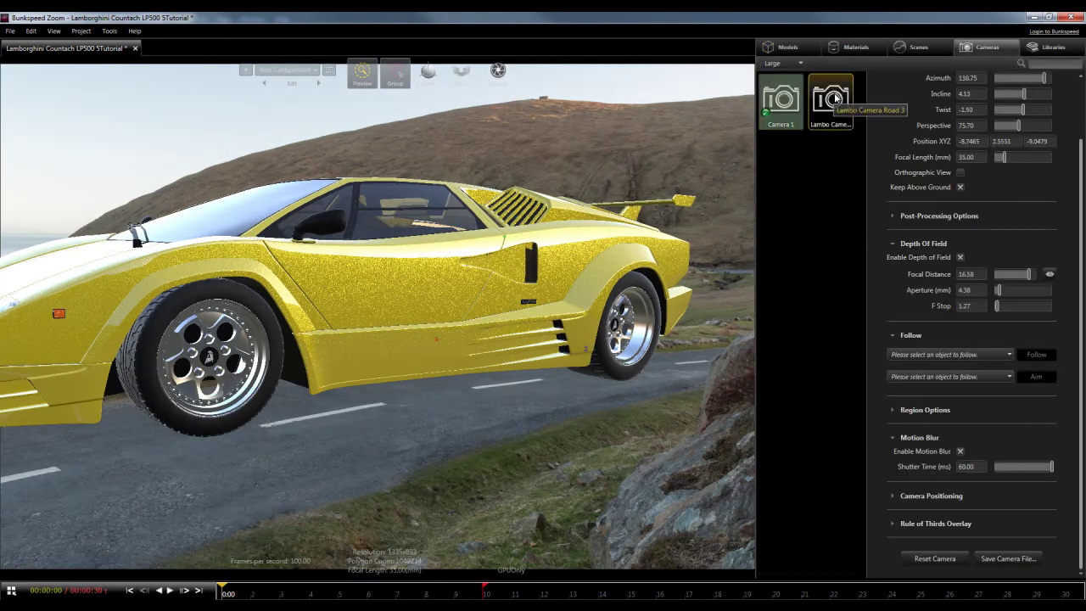
drag(836, 98, 695, 273)
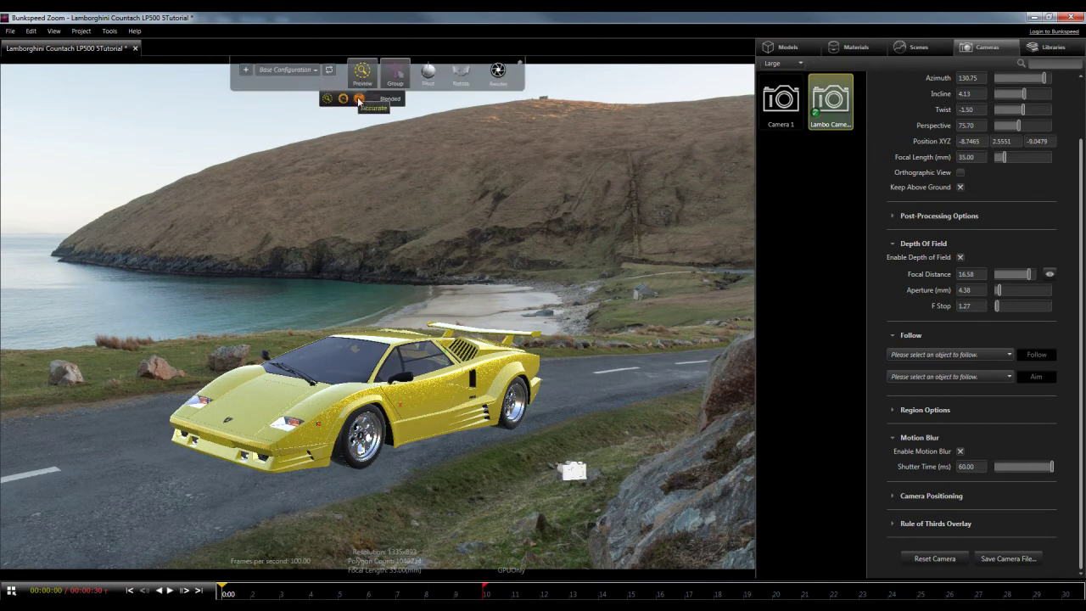
mouse_move(362, 72)
click(359, 100)
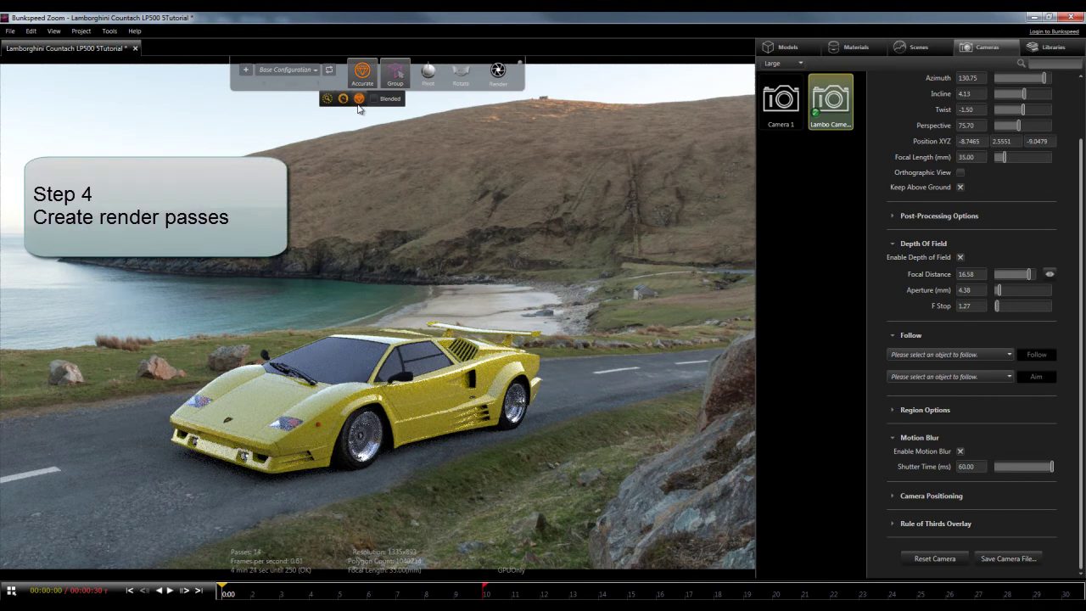
Switch rendering back to Preview and show the Materials library for the Countach
click(327, 98)
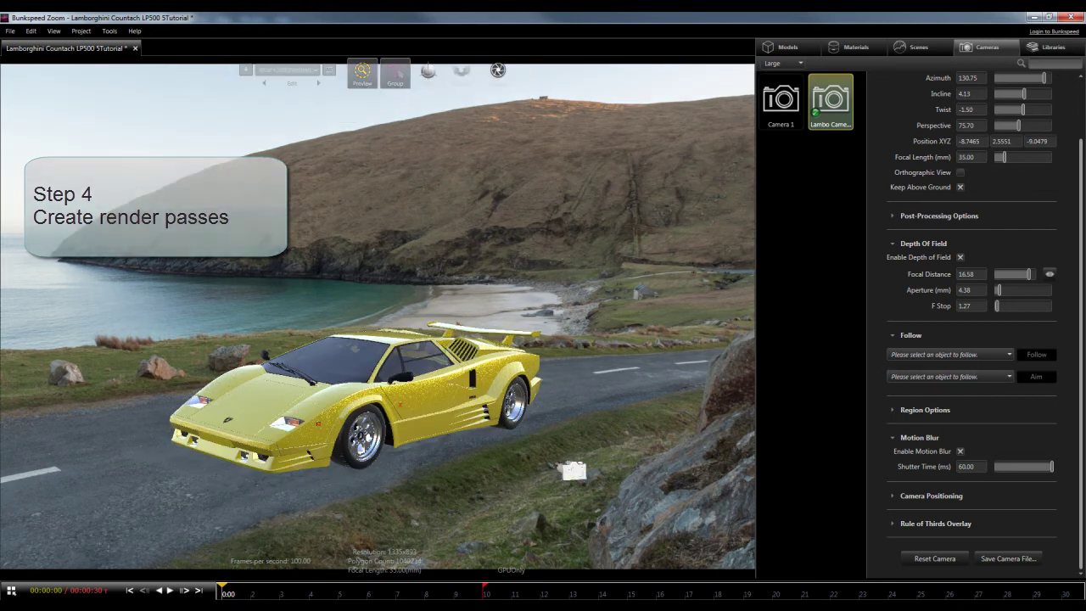
click(849, 46)
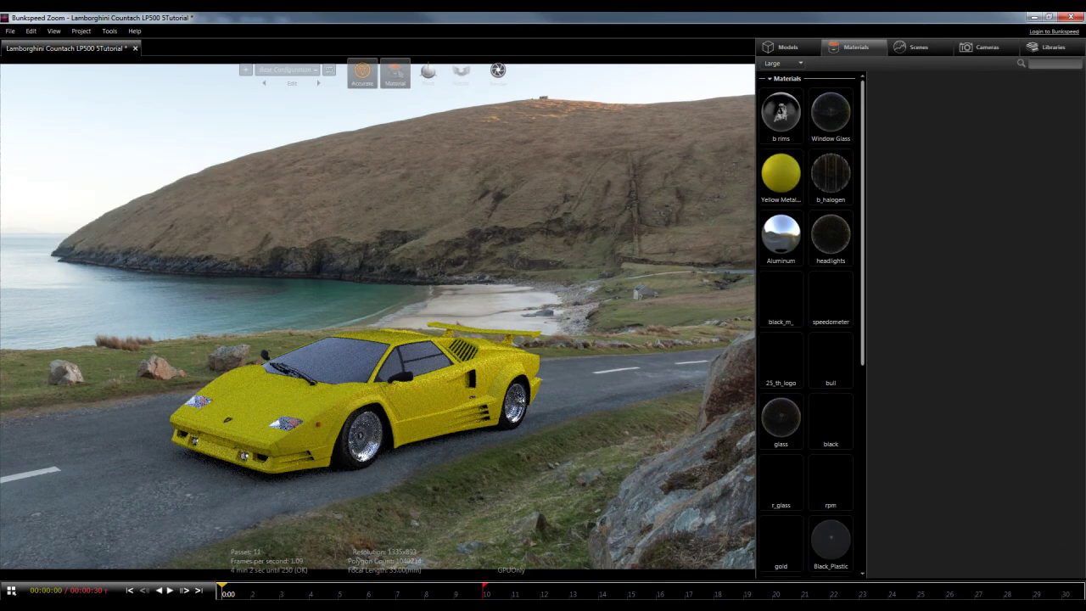
Show the Scenes tab with Environments/Backplates and Background Settings
click(910, 47)
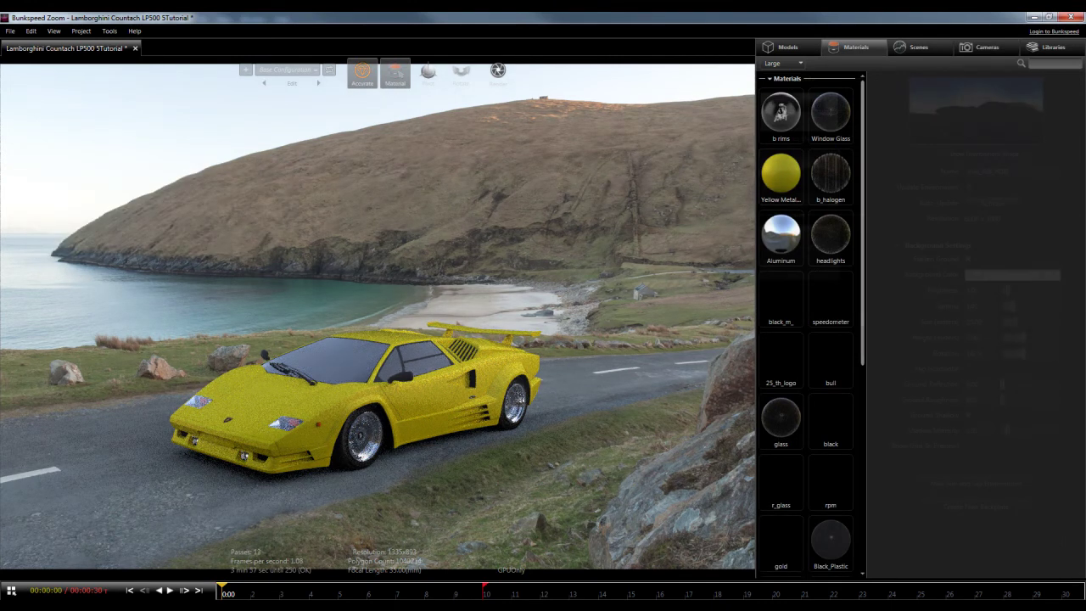